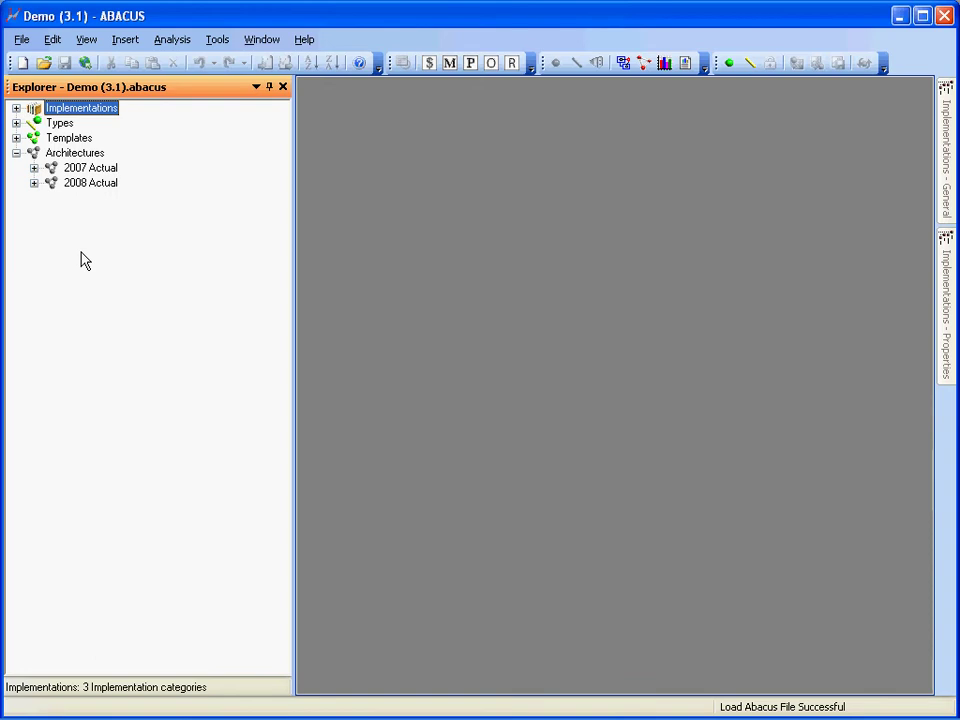
Step: Open the Framework diagram under 2008 Actual > Views > 2D
left_click(34, 184)
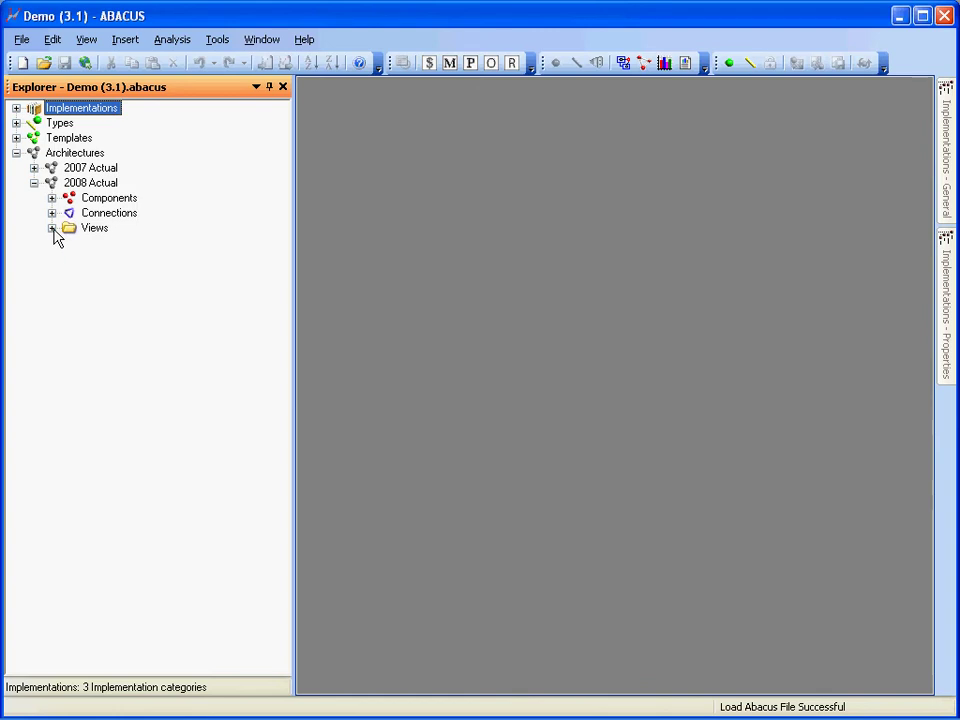
left_click(53, 229)
left_click(70, 243)
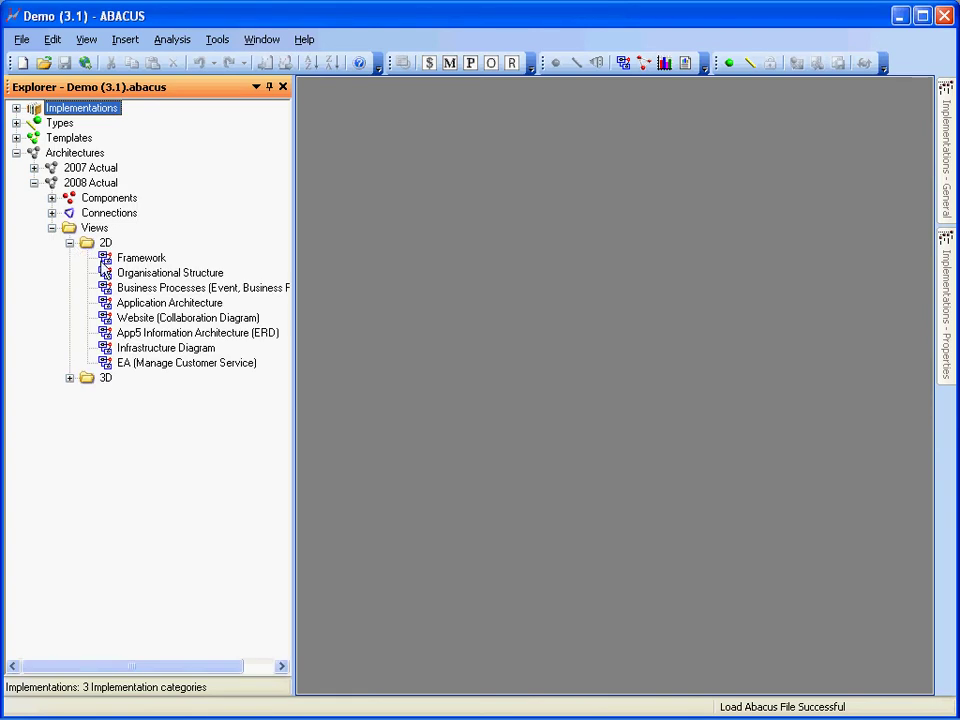
double_click(124, 258)
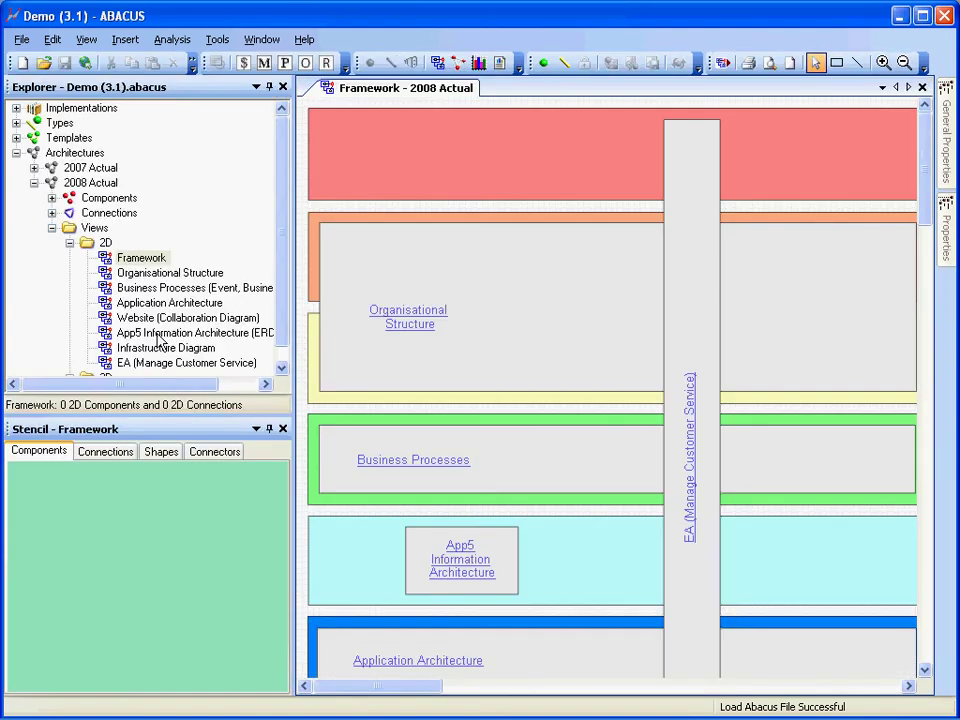
Step: Enlarge the Explorer pane and zoom out so all layers from Customer to Infrastructure show
left_click_drag(172, 414, 181, 574)
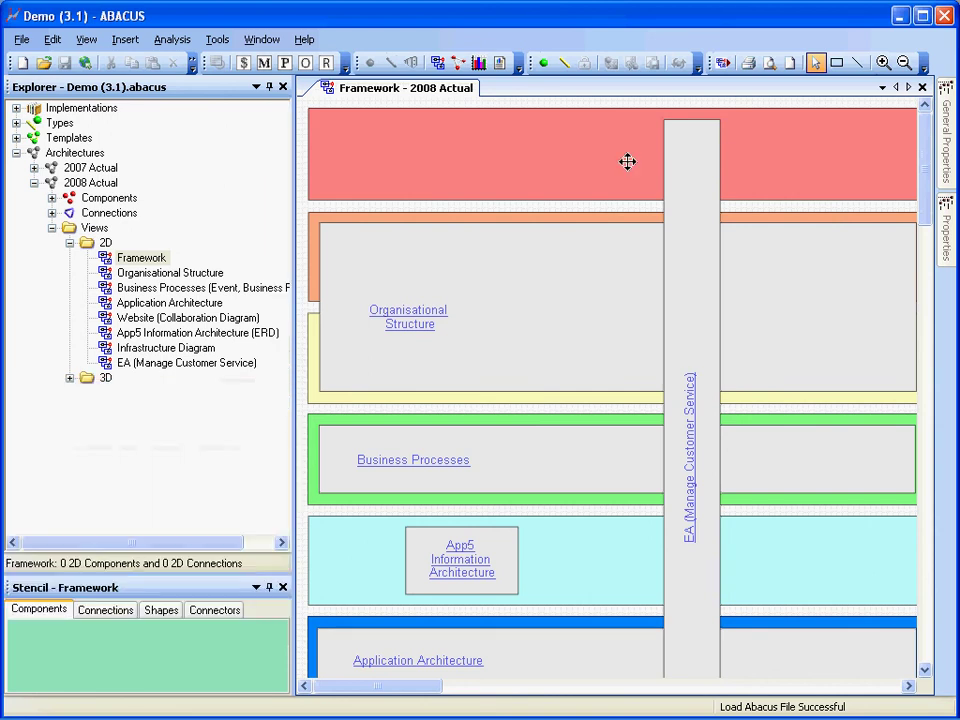
left_click(904, 63)
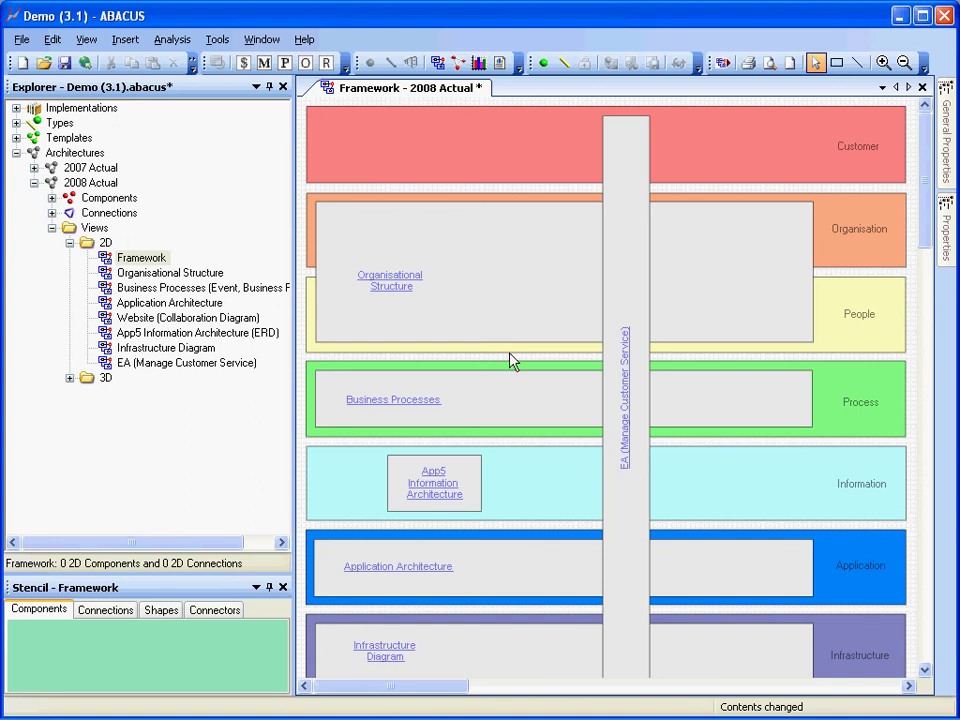
left_click(442, 300)
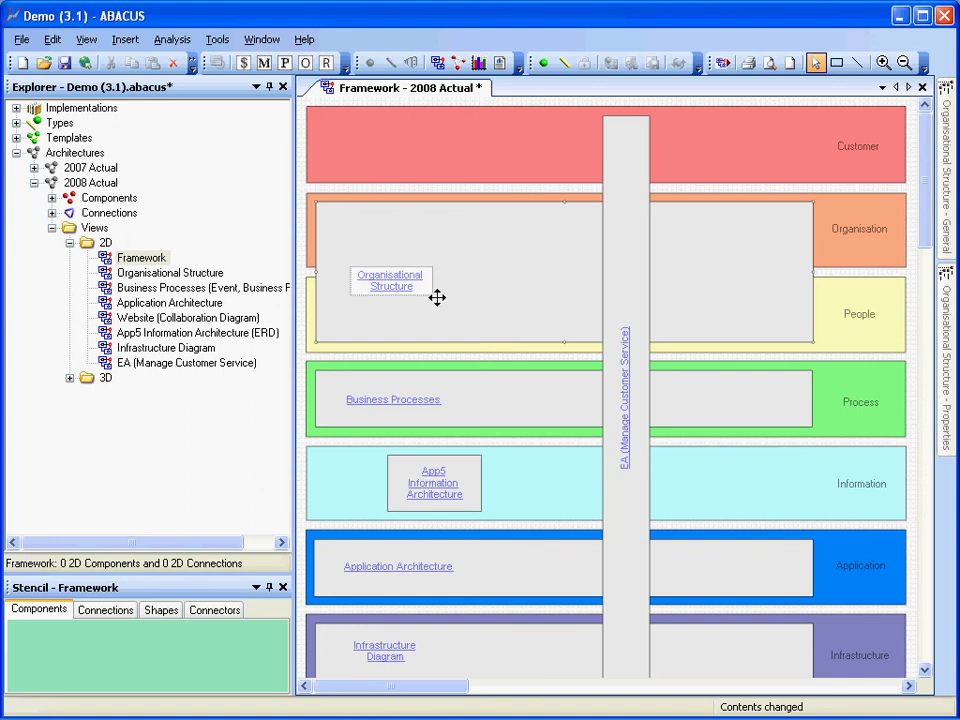
Step: Follow the Organisational Structure link and confirm Head Office is an Organisation
left_click(385, 280)
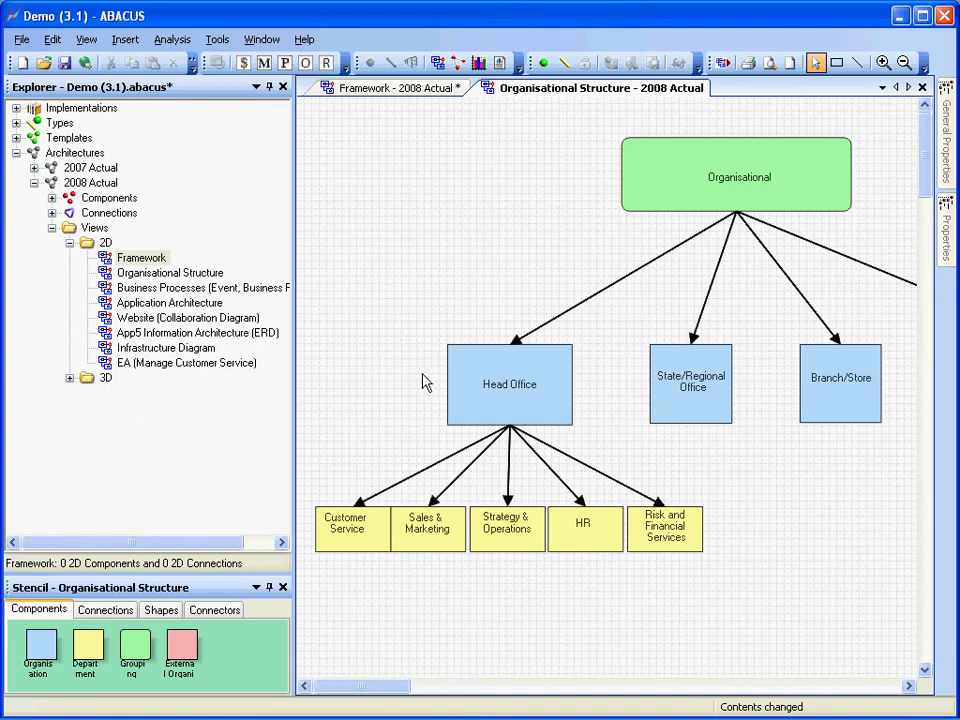
left_click(459, 404)
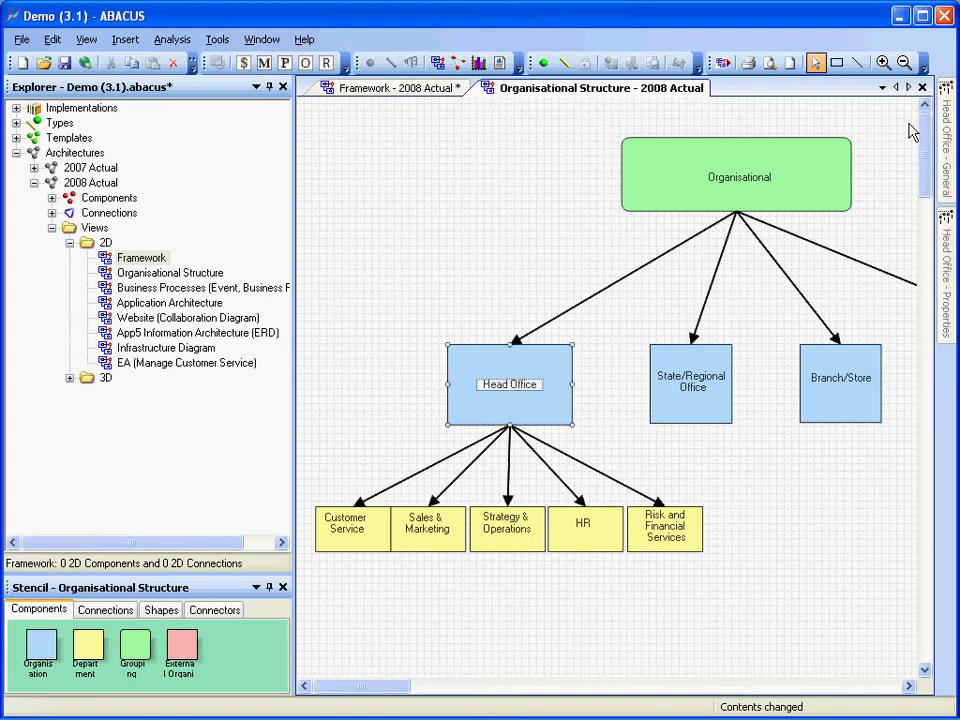
mouse_move(940, 135)
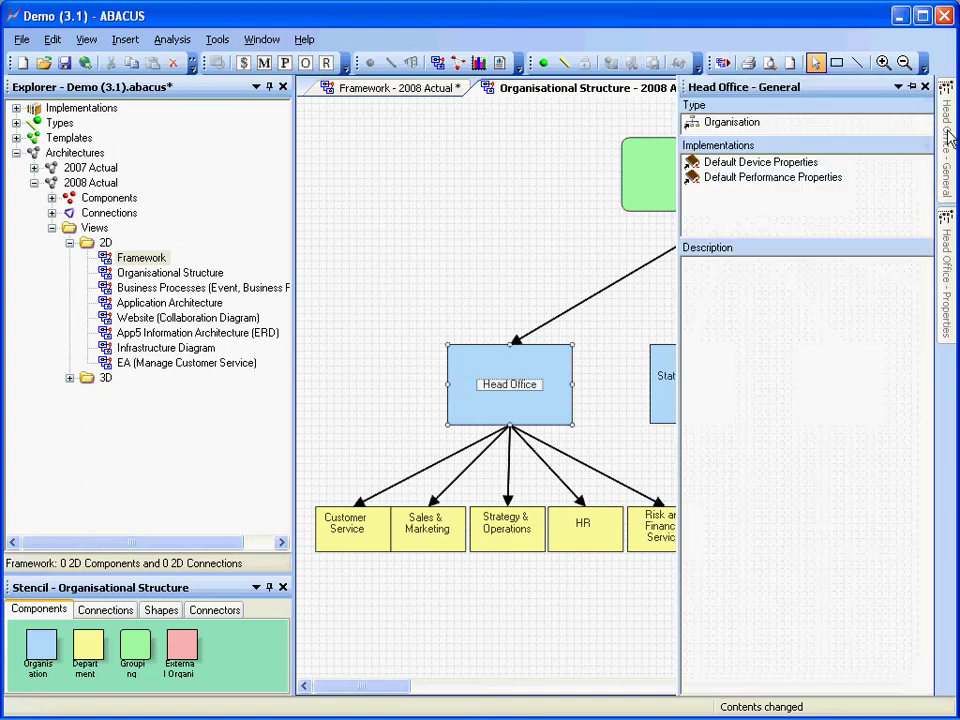
left_click(723, 122)
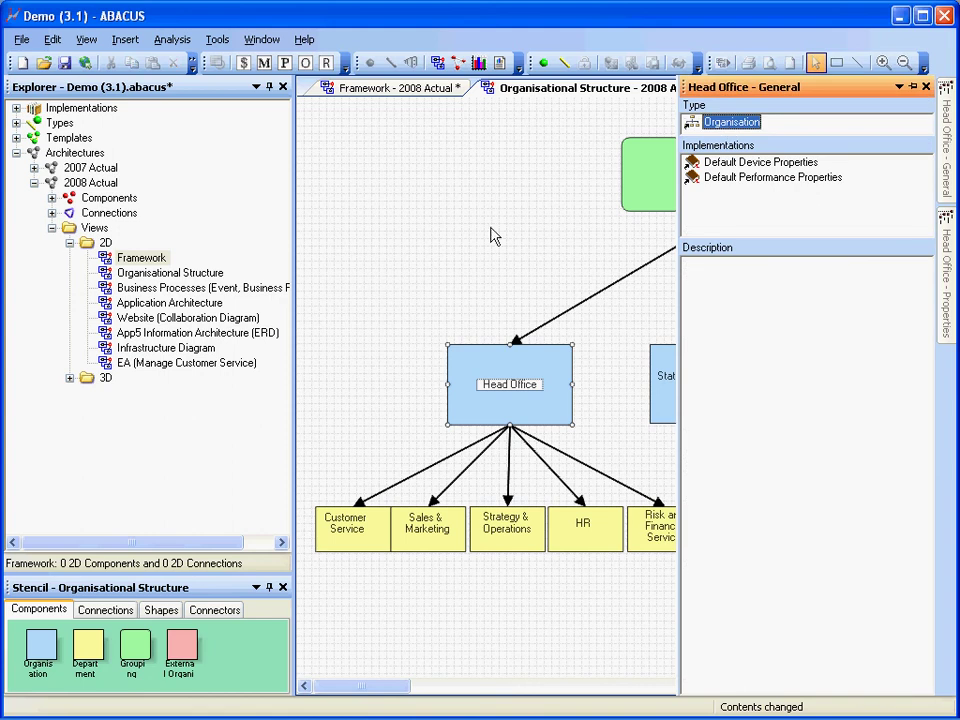
left_click(383, 315)
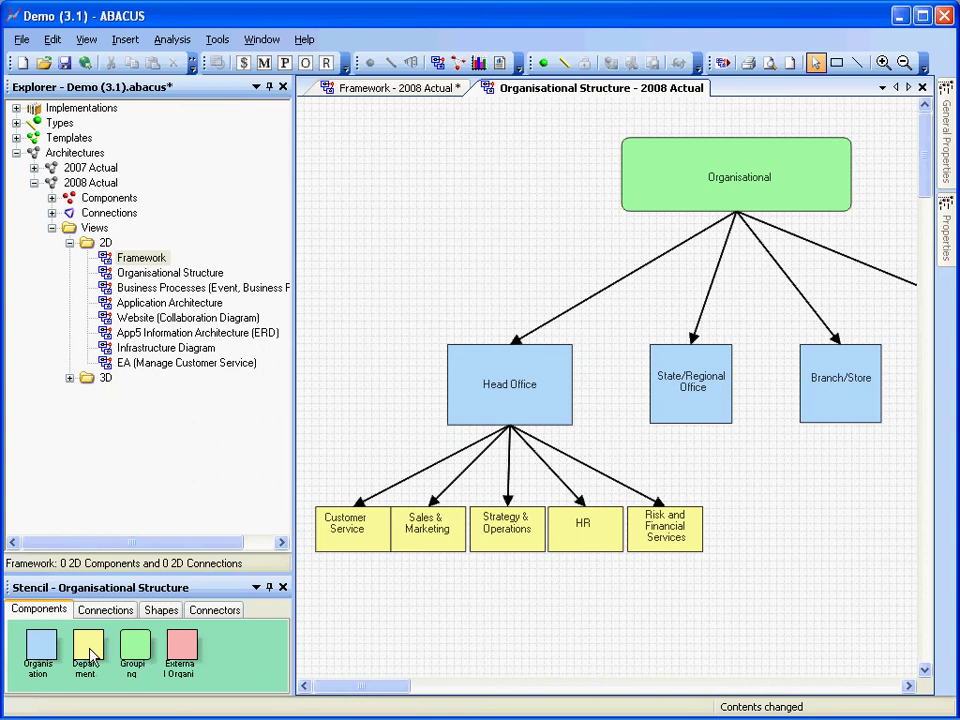
Step: Confirm the Customer Service unit's component type is Department
left_click(362, 546)
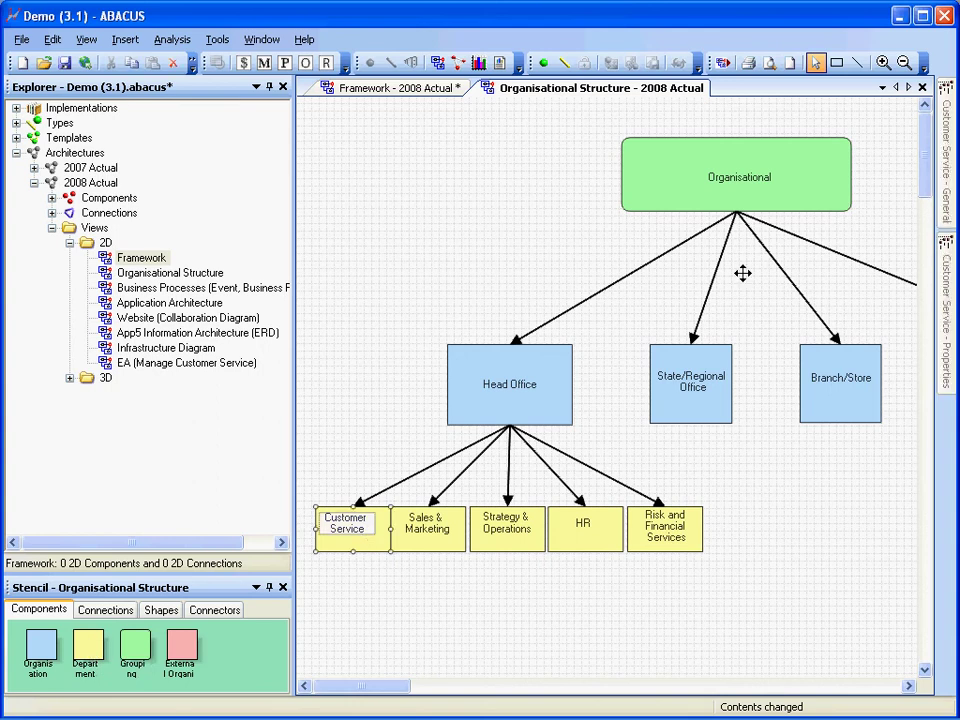
mouse_move(945, 165)
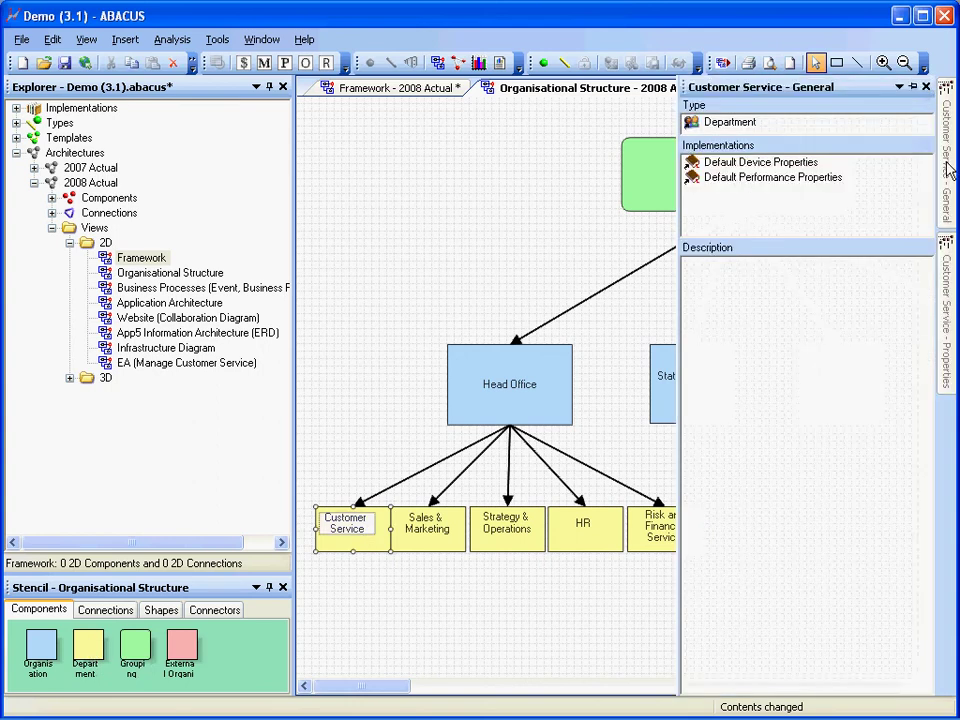
left_click(742, 124)
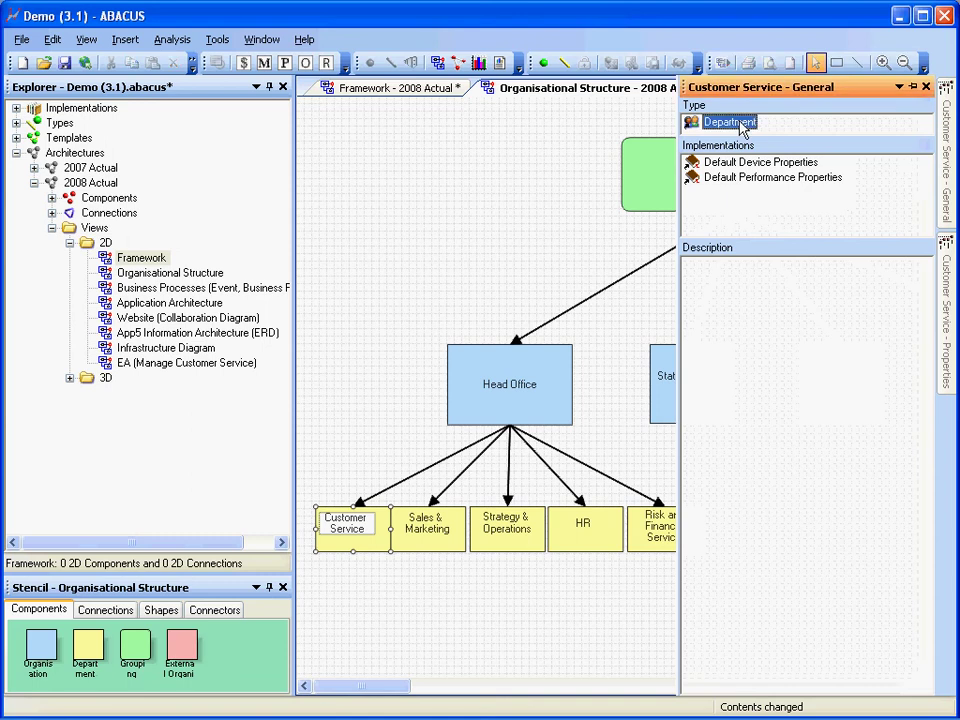
left_click(462, 250)
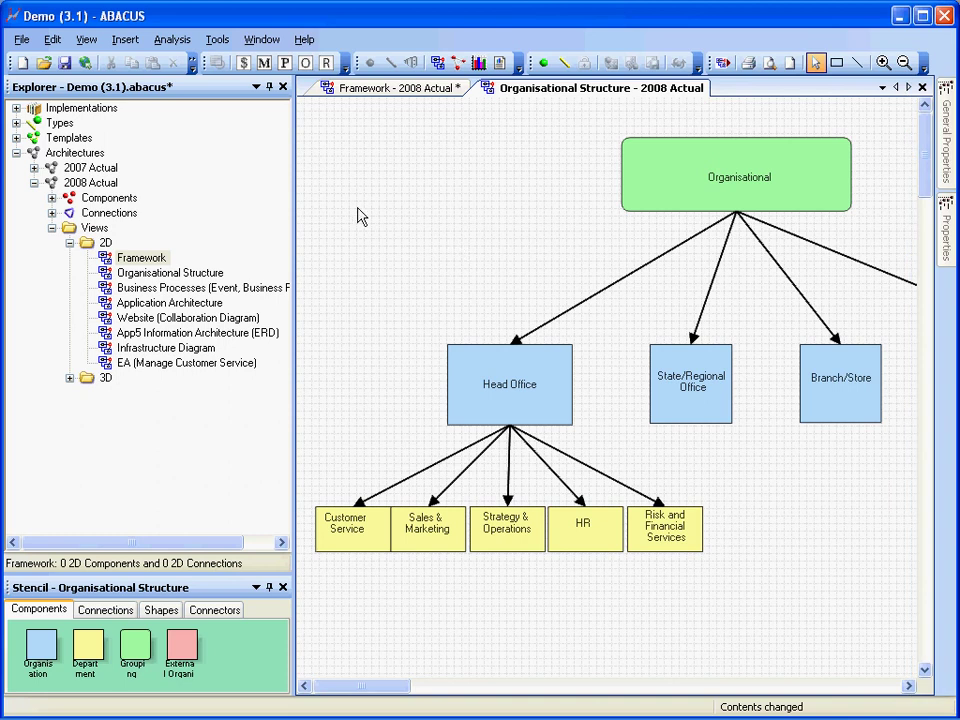
Step: Expand Types > Component Types and inspect Department, Organisation, Server and Business Process
left_click(16, 122)
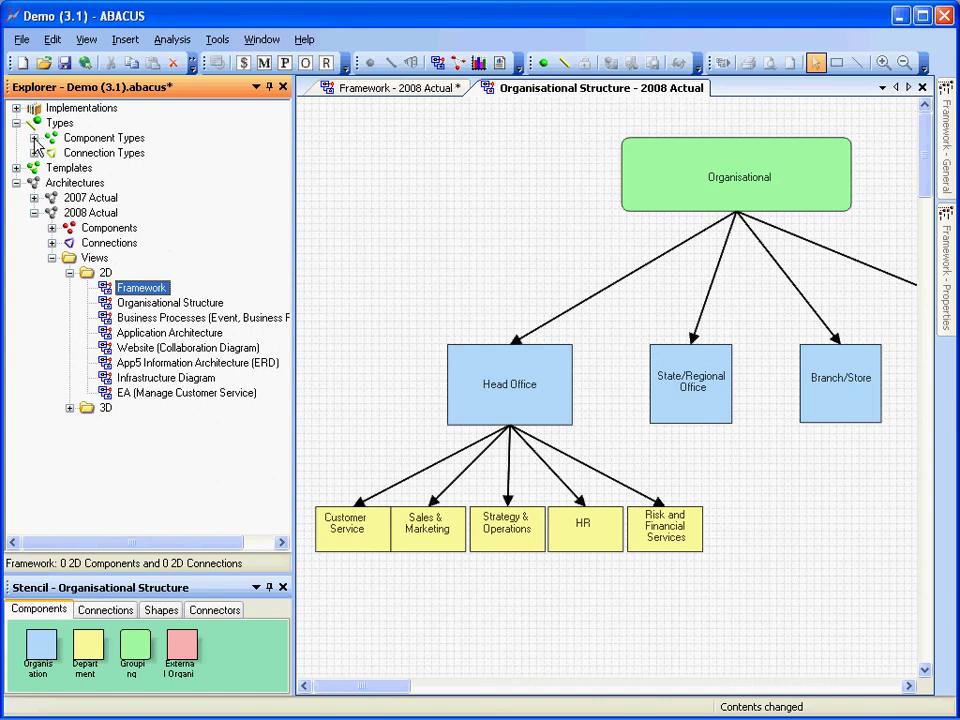
left_click(34, 138)
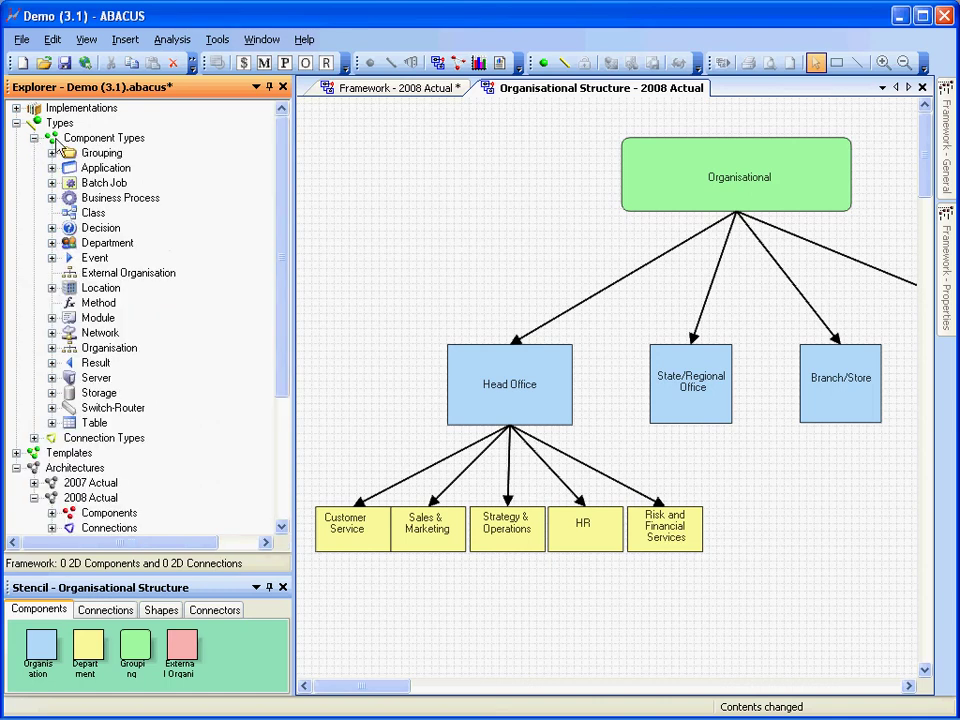
left_click(95, 245)
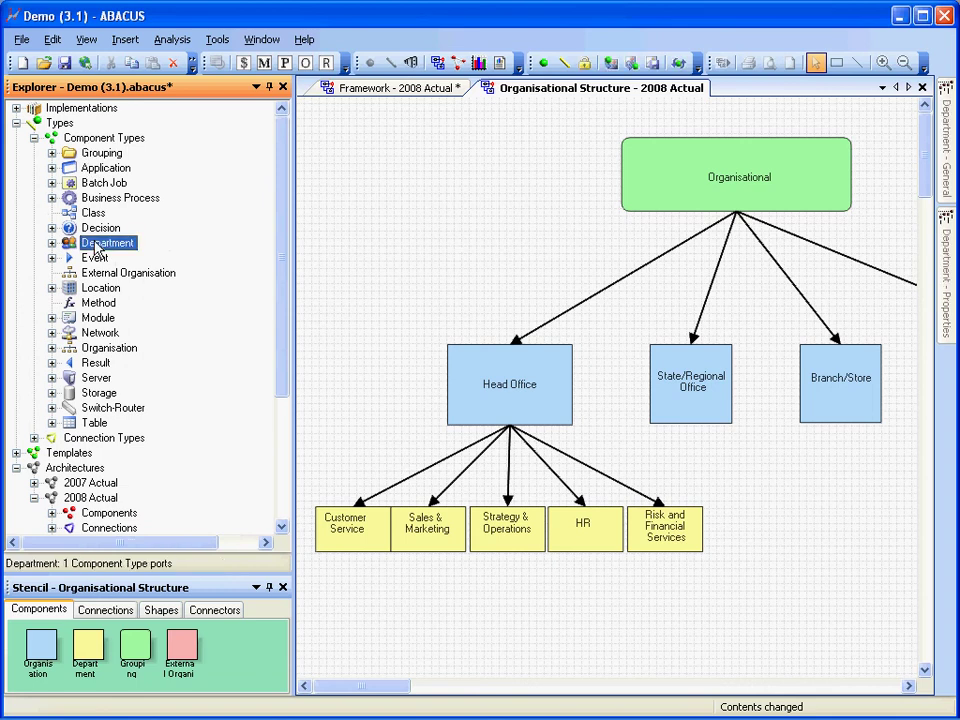
left_click(117, 350)
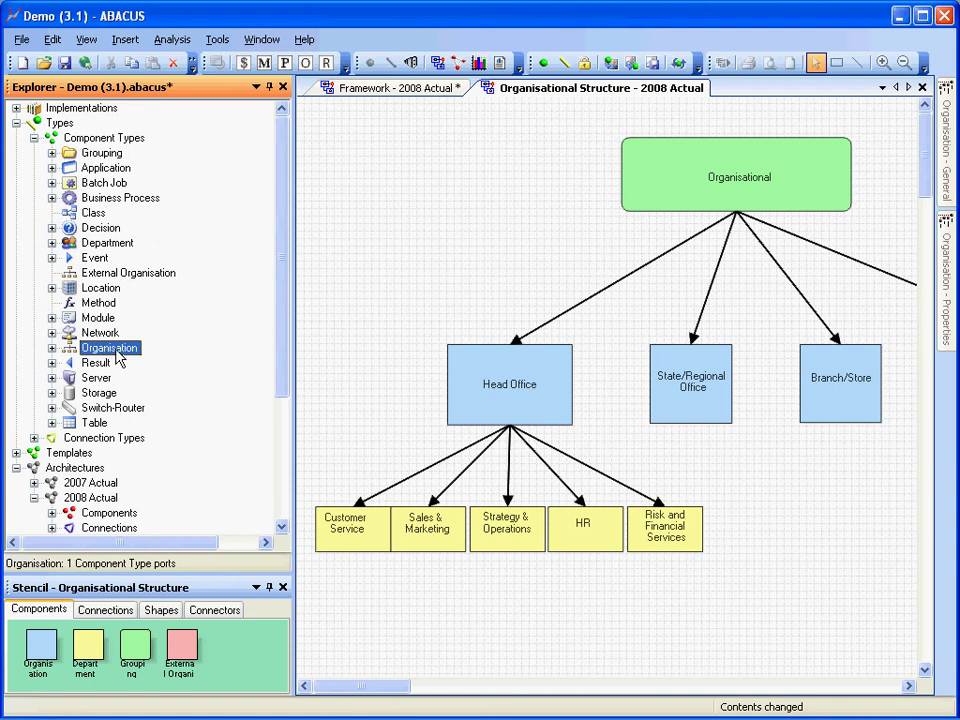
left_click(80, 383)
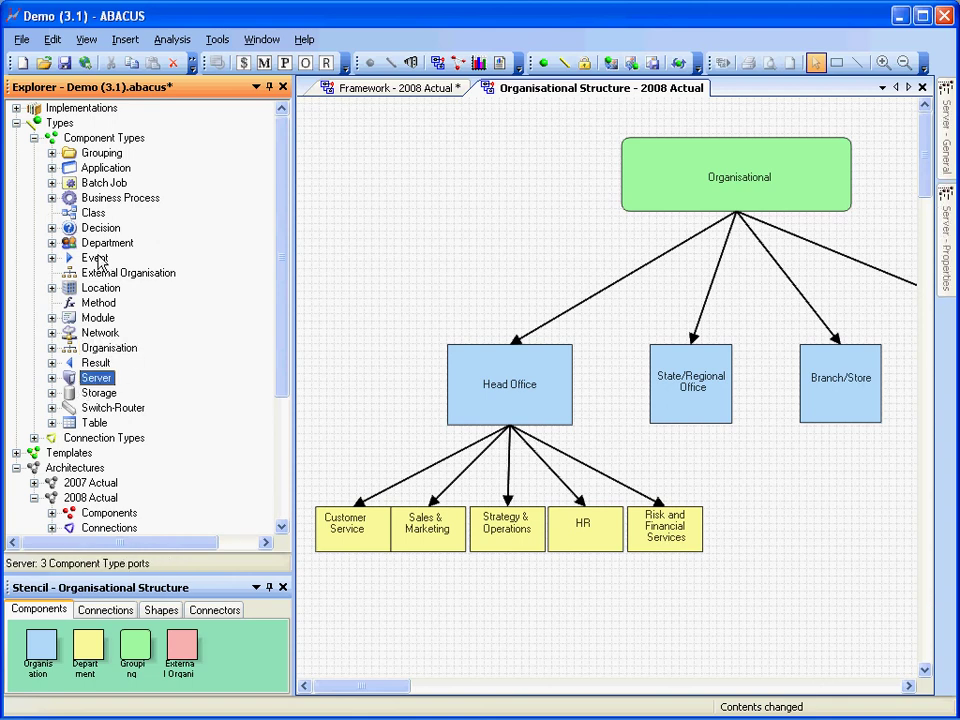
left_click(119, 200)
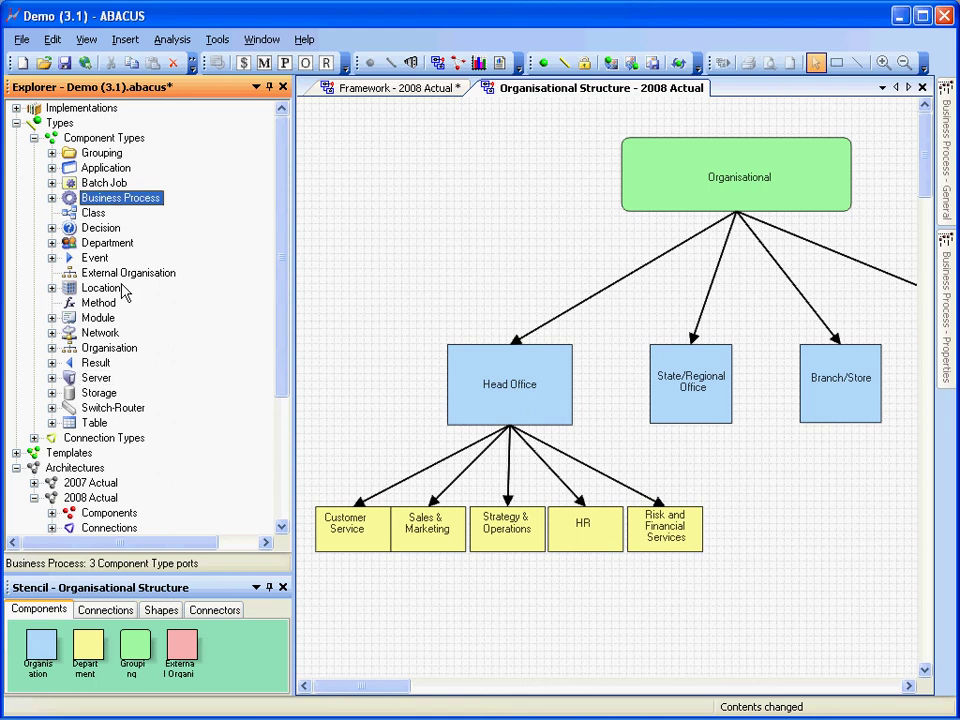
left_click(105, 139)
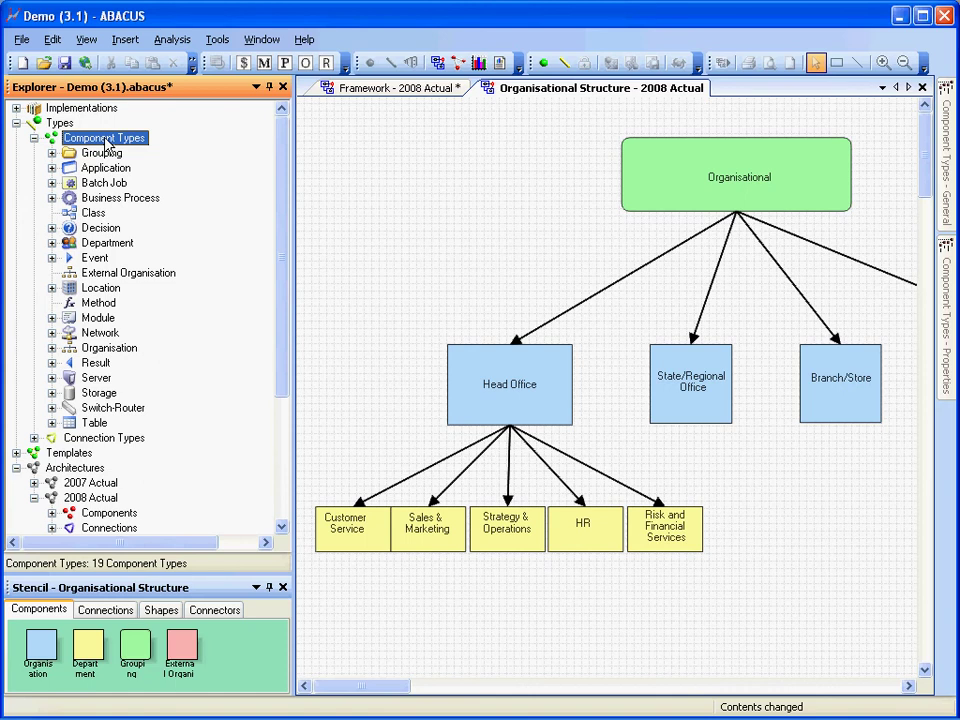
Step: Add a new component type named 'Organisational Unit' under Component Types
right_click(107, 146)
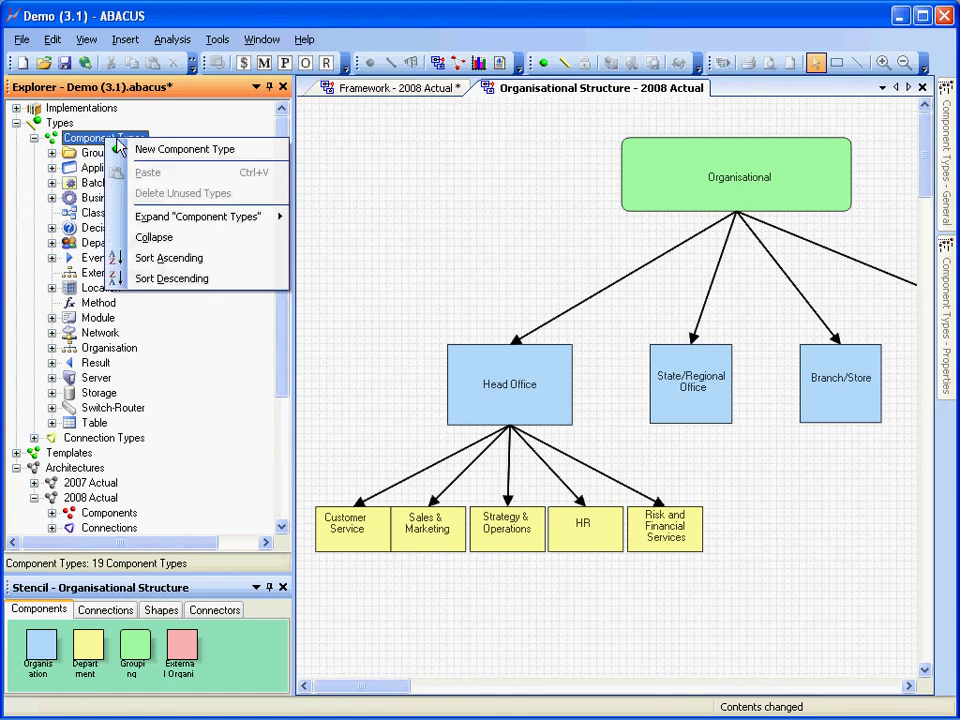
left_click(145, 152)
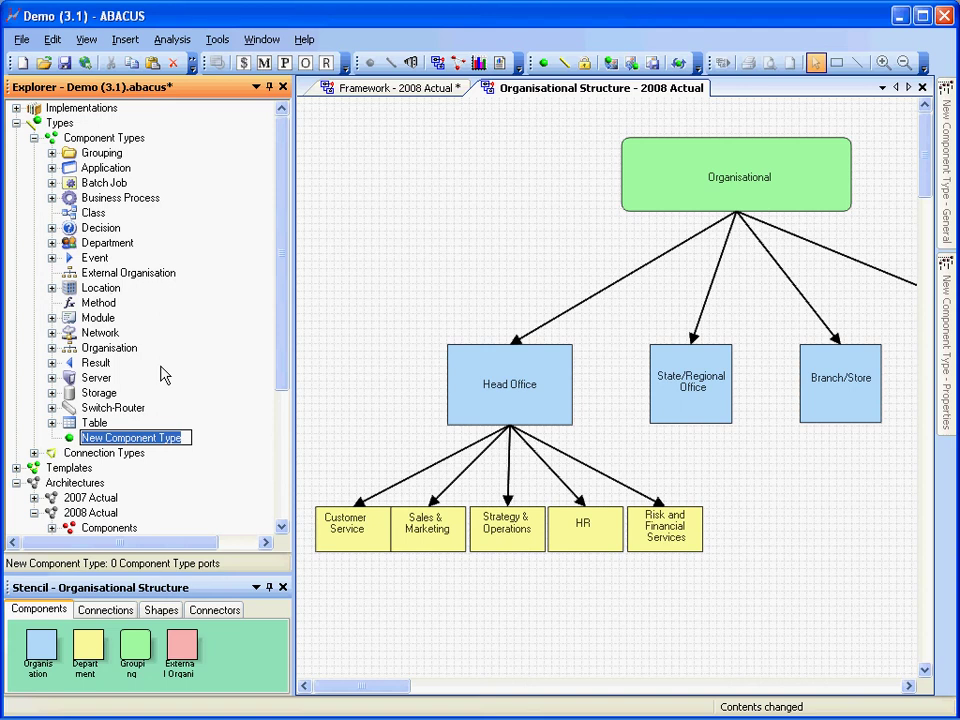
type("Organisation")
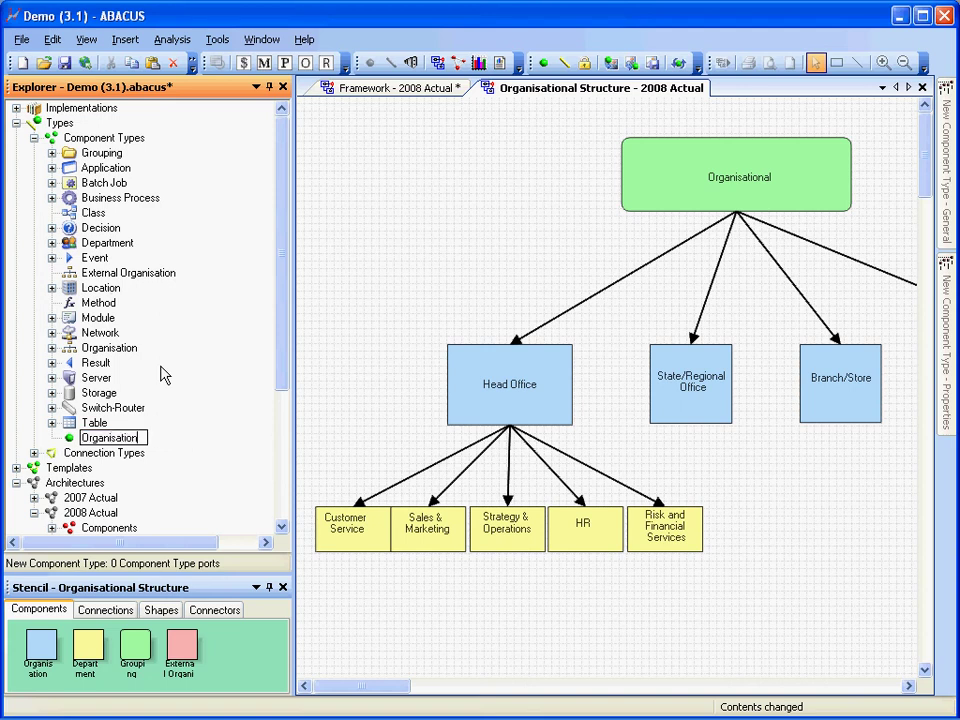
type("al Unit")
key("Return")
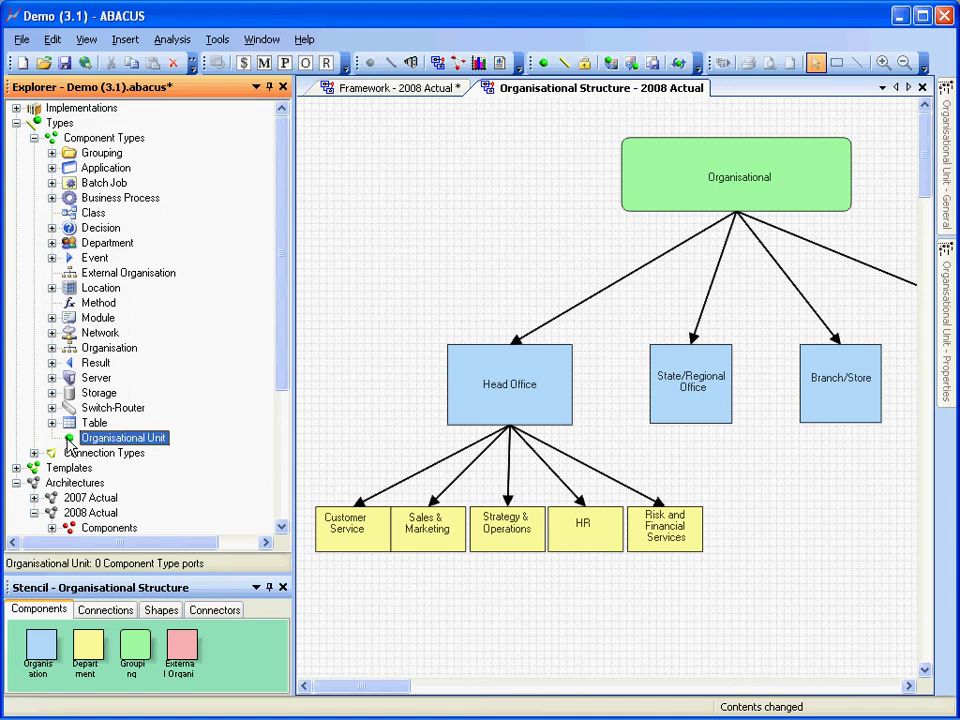
Step: Give the Organisational Unit type the user.ico icon
right_click(71, 447)
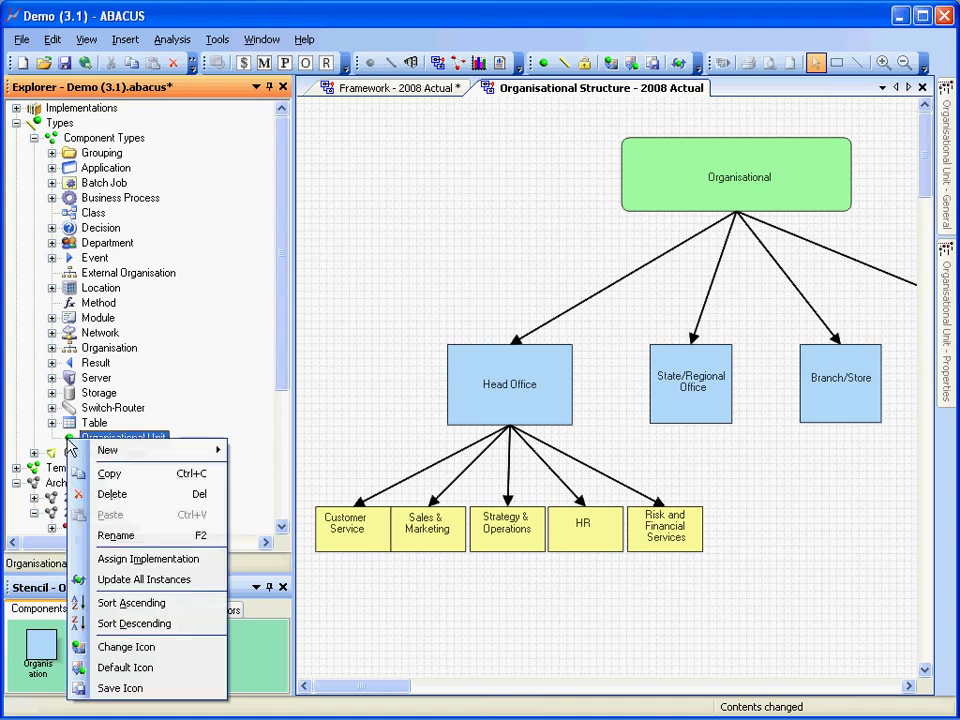
left_click(140, 647)
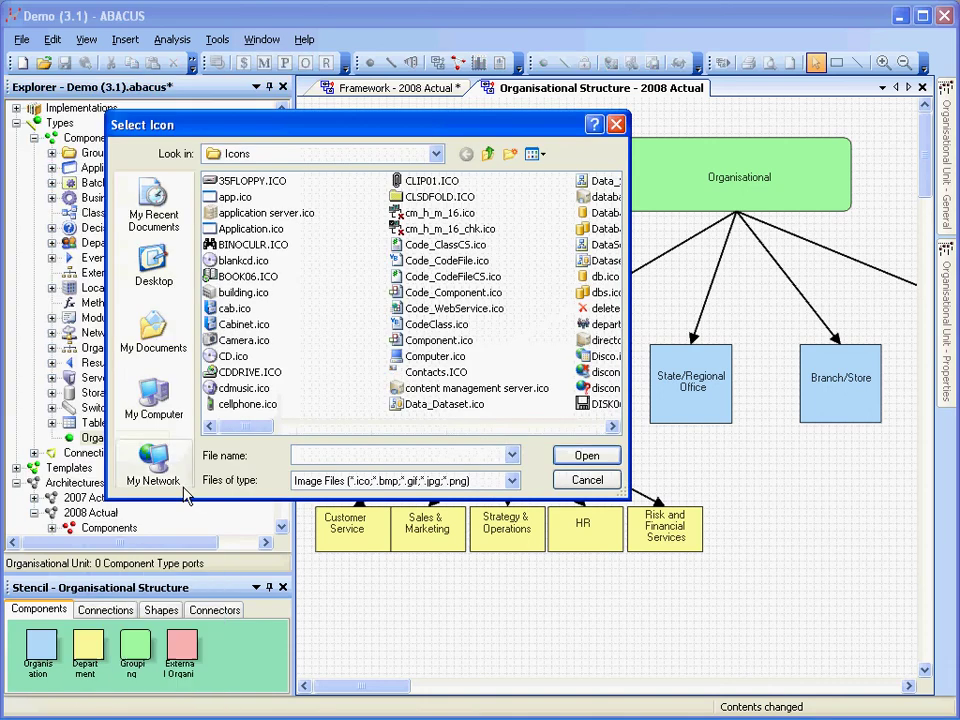
left_click_drag(257, 428, 583, 435)
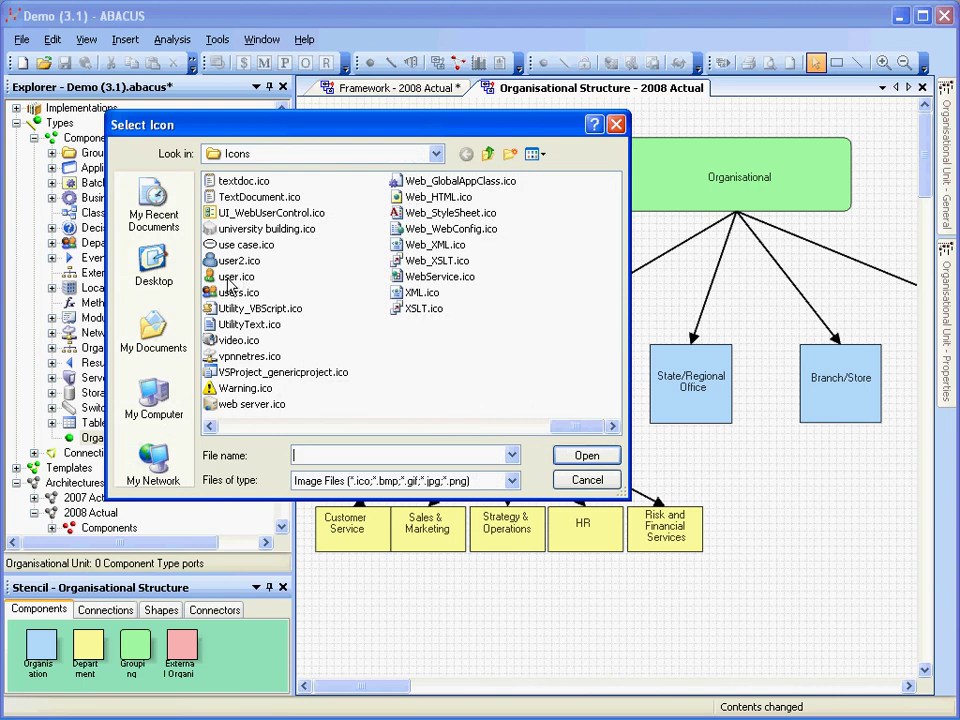
left_click(240, 277)
left_click(584, 457)
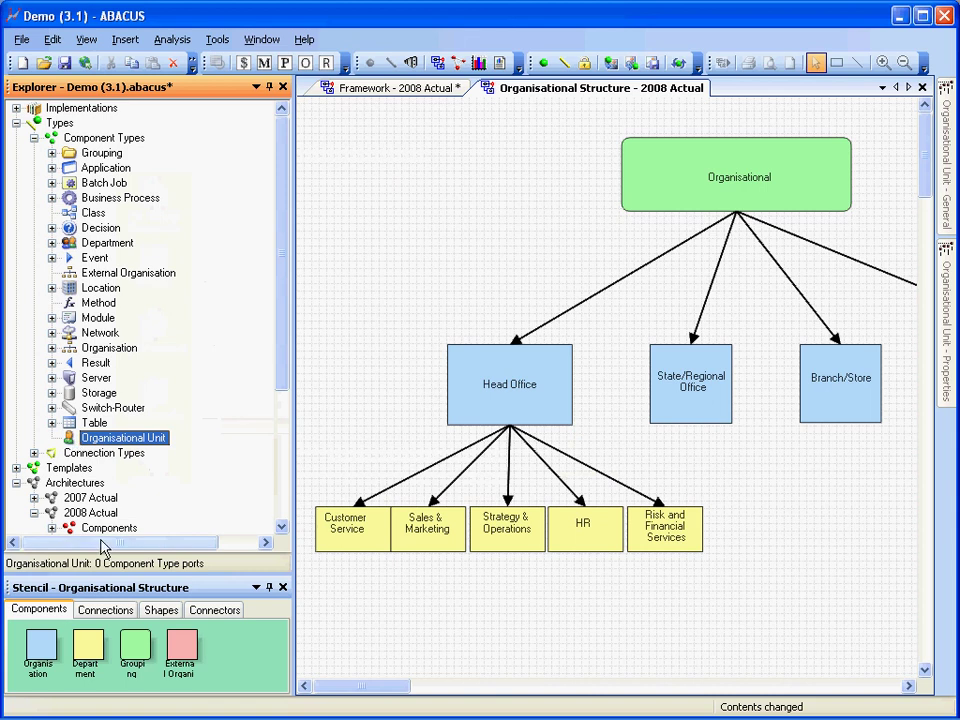
Step: Refresh the stencil via Shapes and back to Components so Organisational Unit appears, then bring up its options
left_click(163, 612)
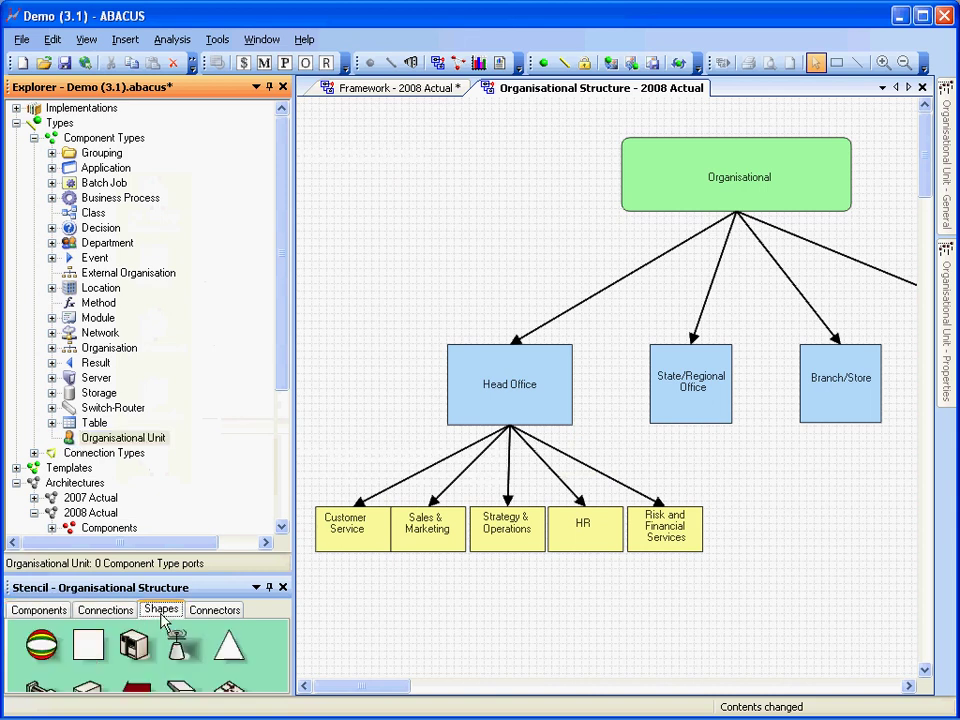
left_click(75, 440)
scroll(75, 449, "down", 1)
left_click(109, 497)
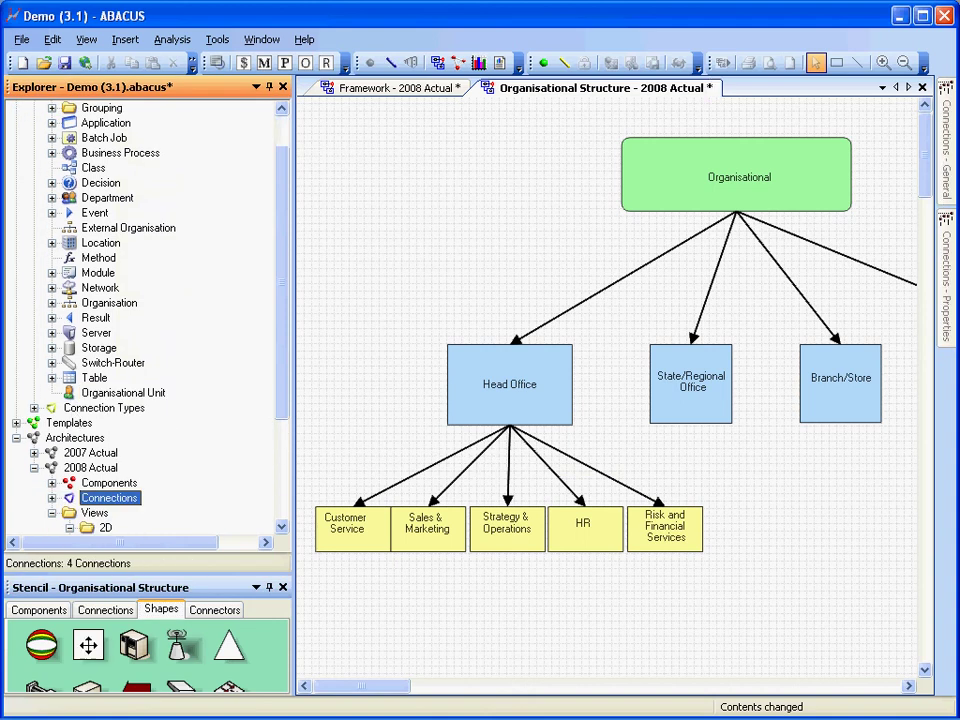
left_click(35, 613)
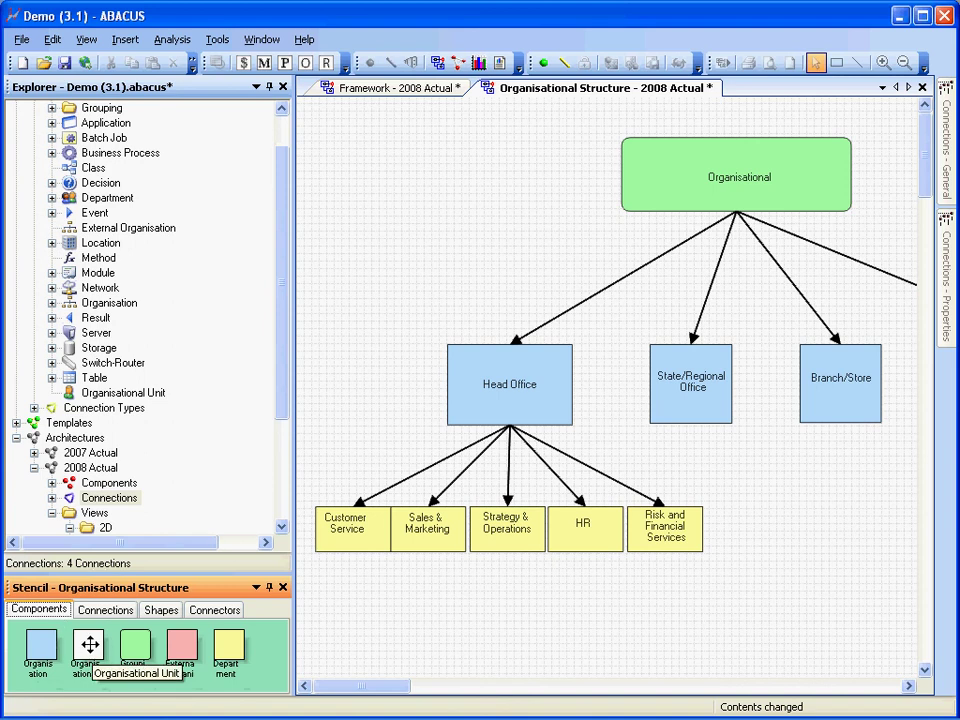
right_click(90, 645)
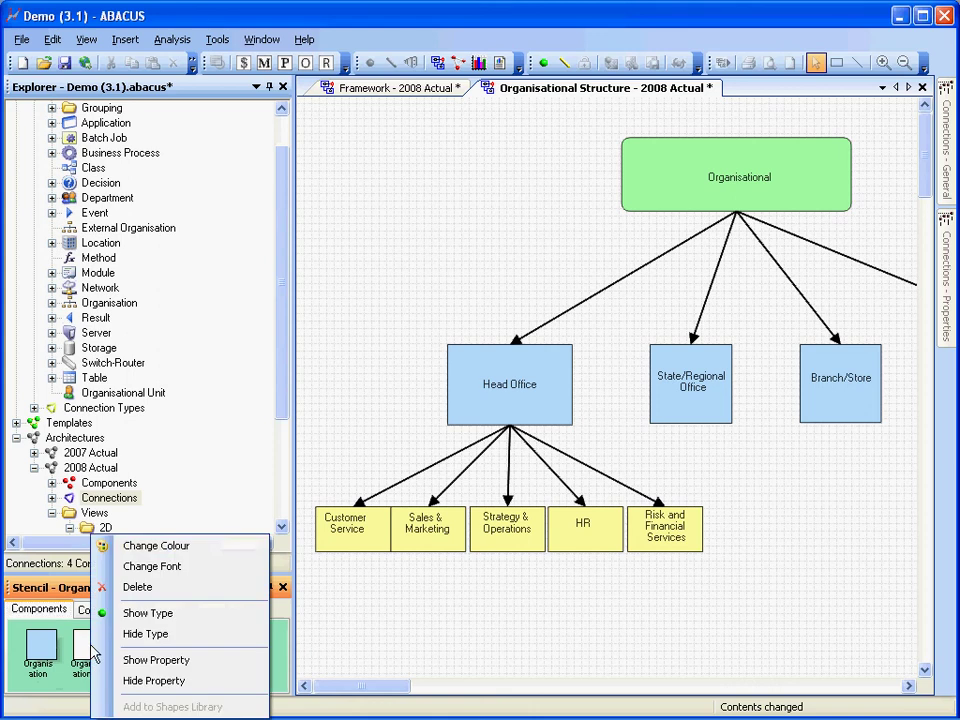
Step: Set the Organisational Unit type's fixed colour to orange
left_click(132, 547)
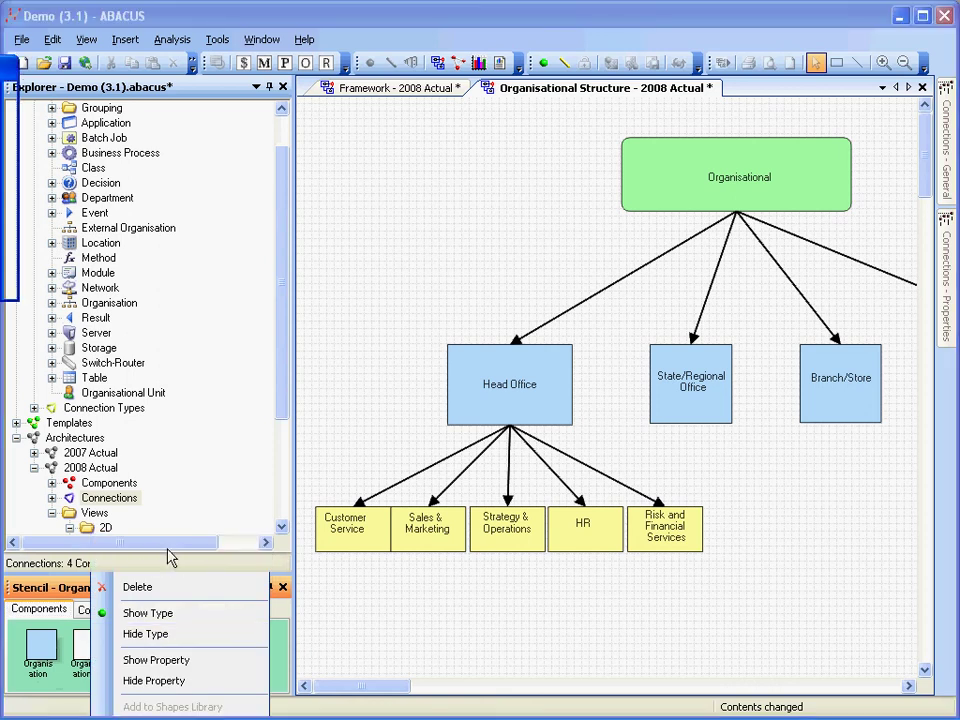
left_click_drag(12, 67, 318, 186)
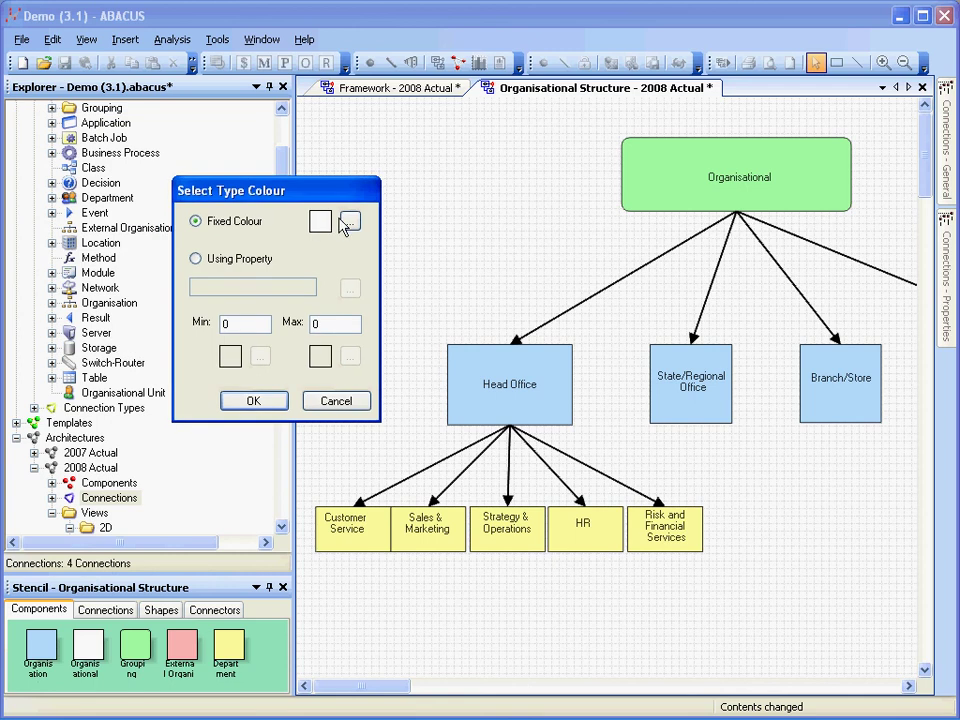
left_click(347, 223)
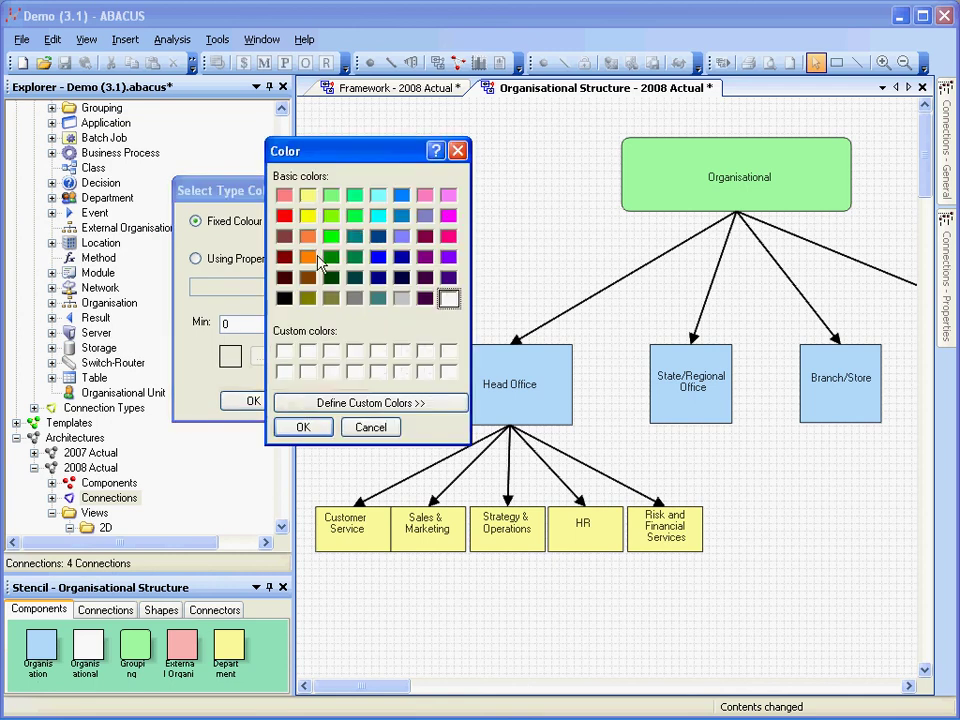
left_click(309, 240)
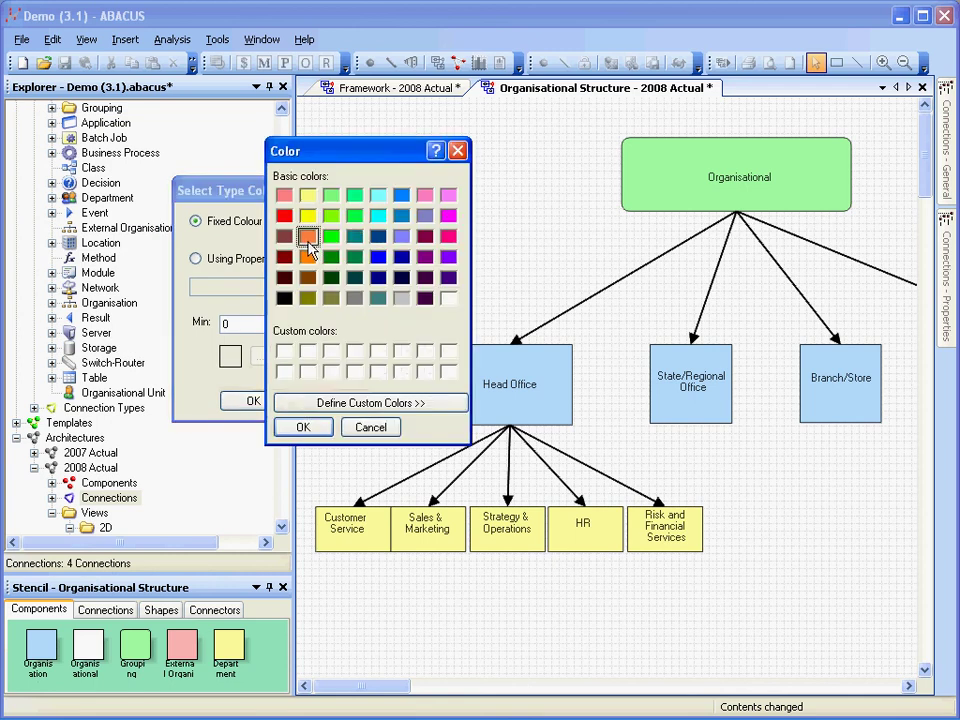
left_click(304, 427)
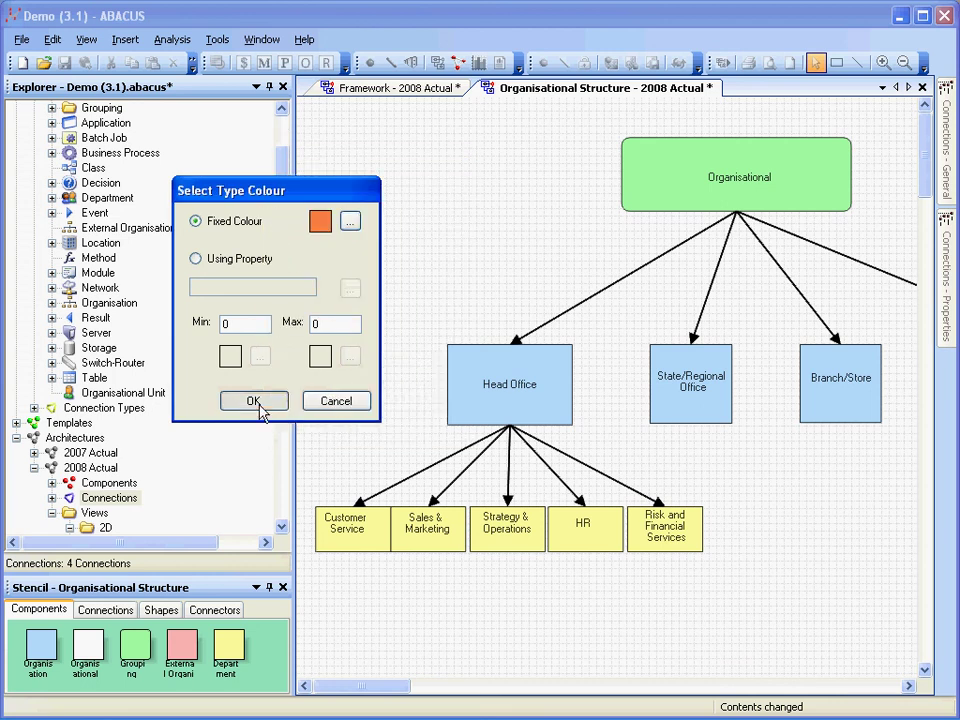
left_click(259, 402)
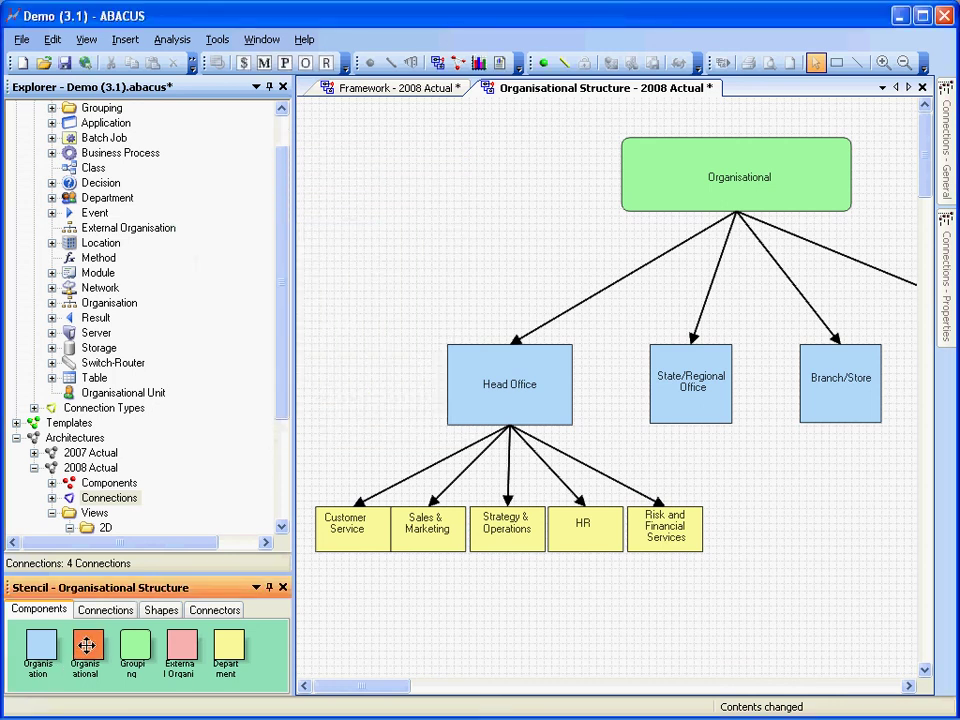
Step: Place an Organisational Unit right of Risk and Financial Services and rename it 'Fred'
left_click_drag(86, 646, 783, 502)
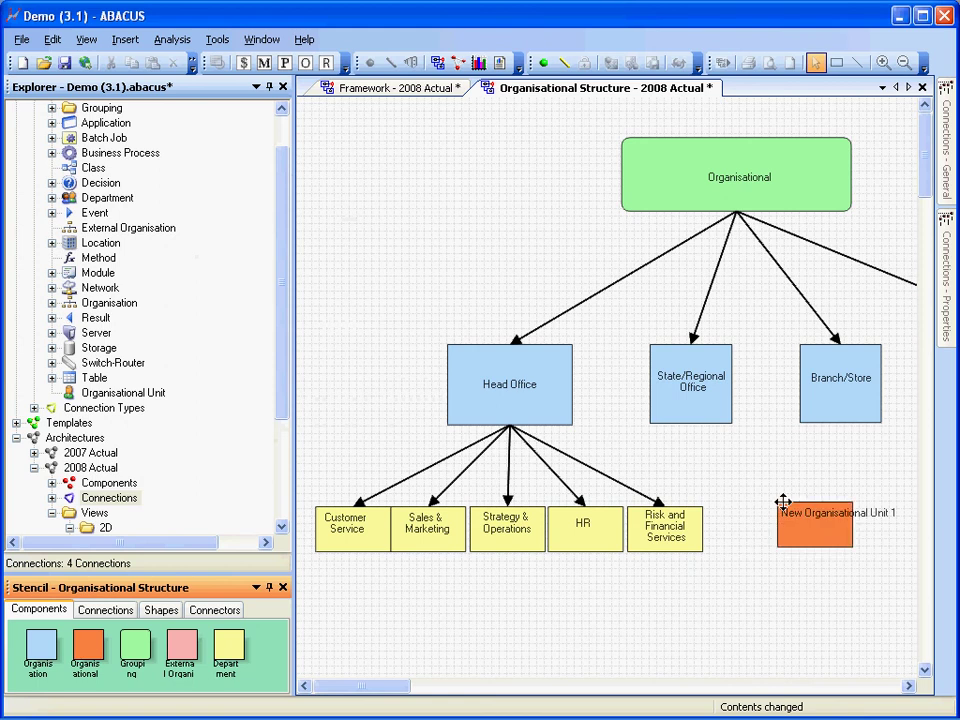
double_click(814, 548)
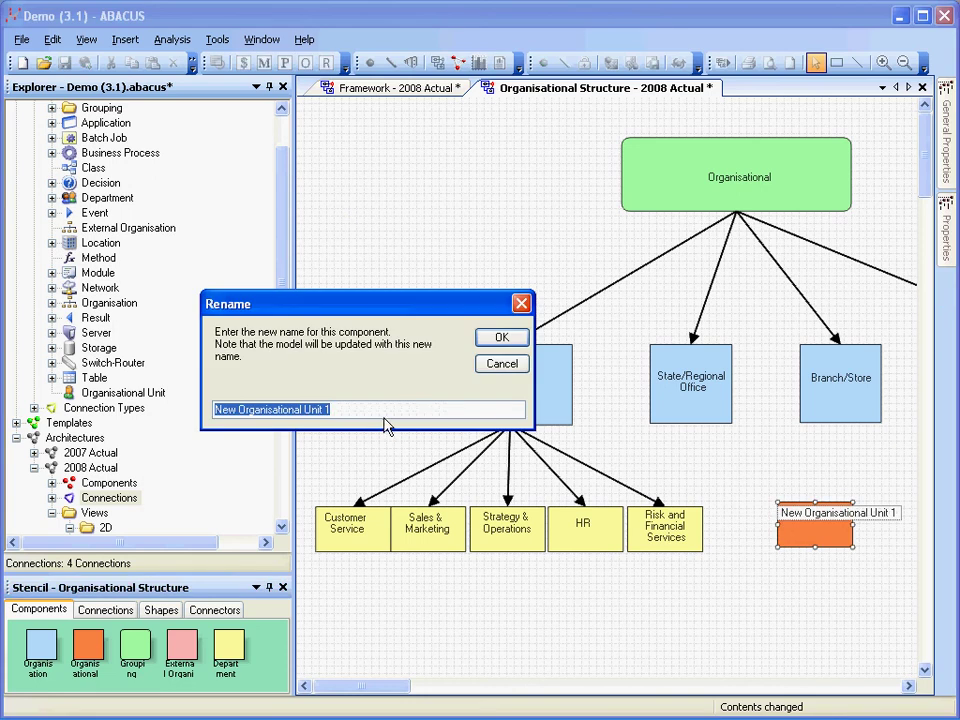
type("Fred")
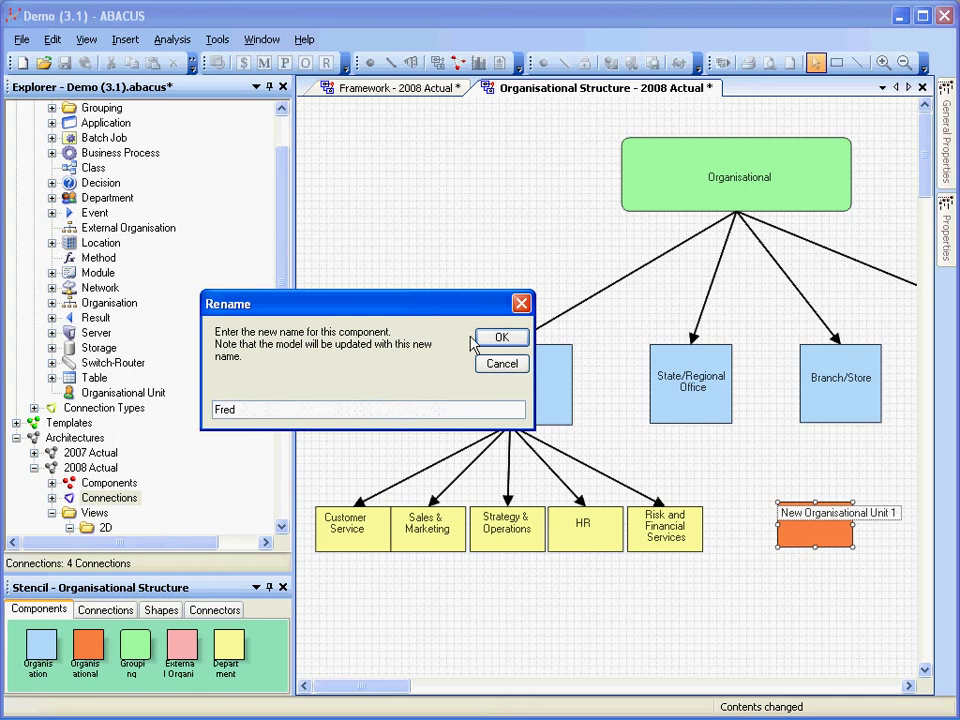
left_click(501, 338)
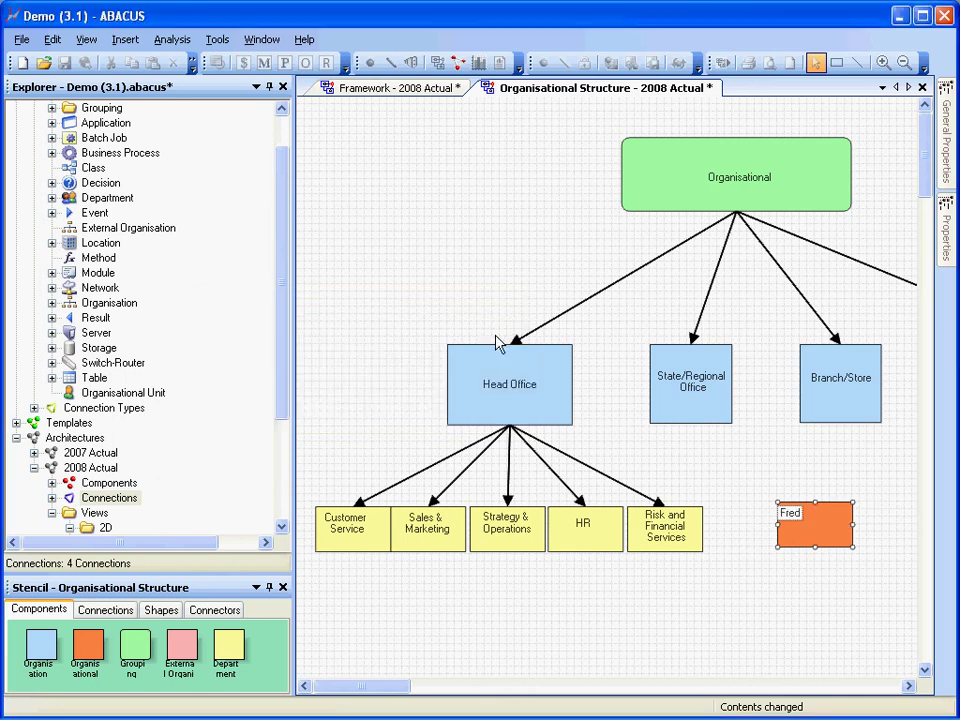
left_click(814, 523)
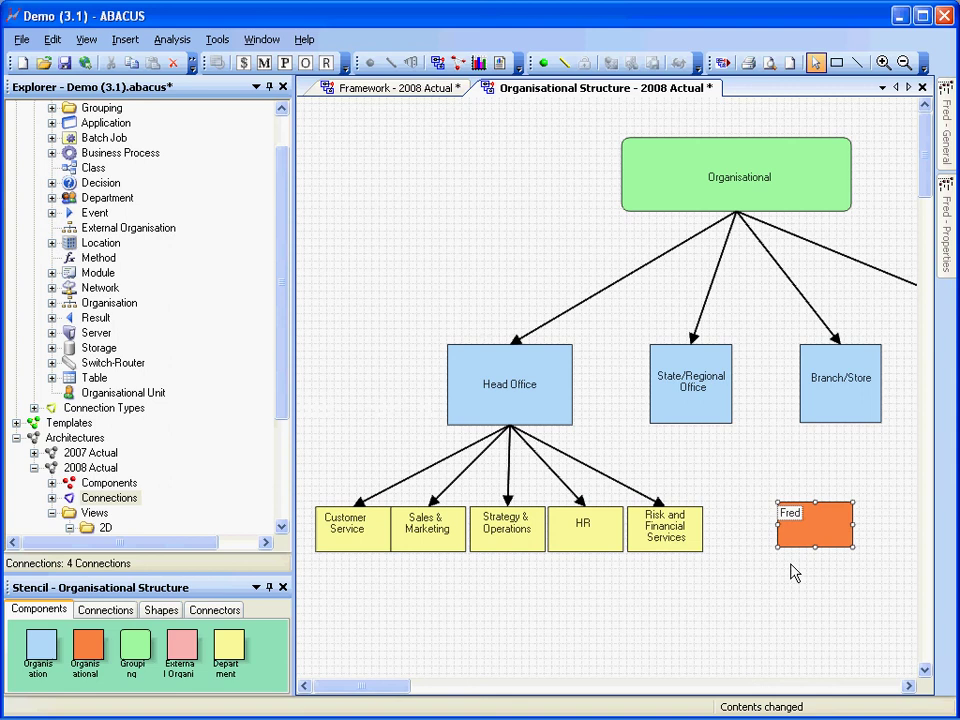
Step: Move from the 2008 Actual Framework to Business Processes and highlight the Customer Query event's links
left_click(428, 92)
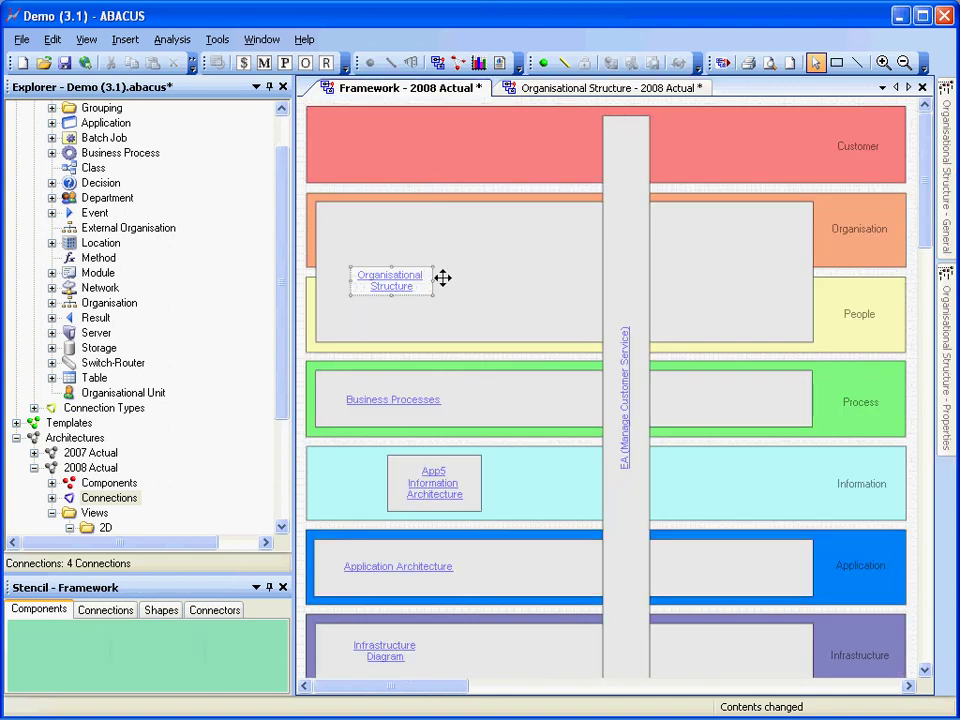
left_click(429, 396)
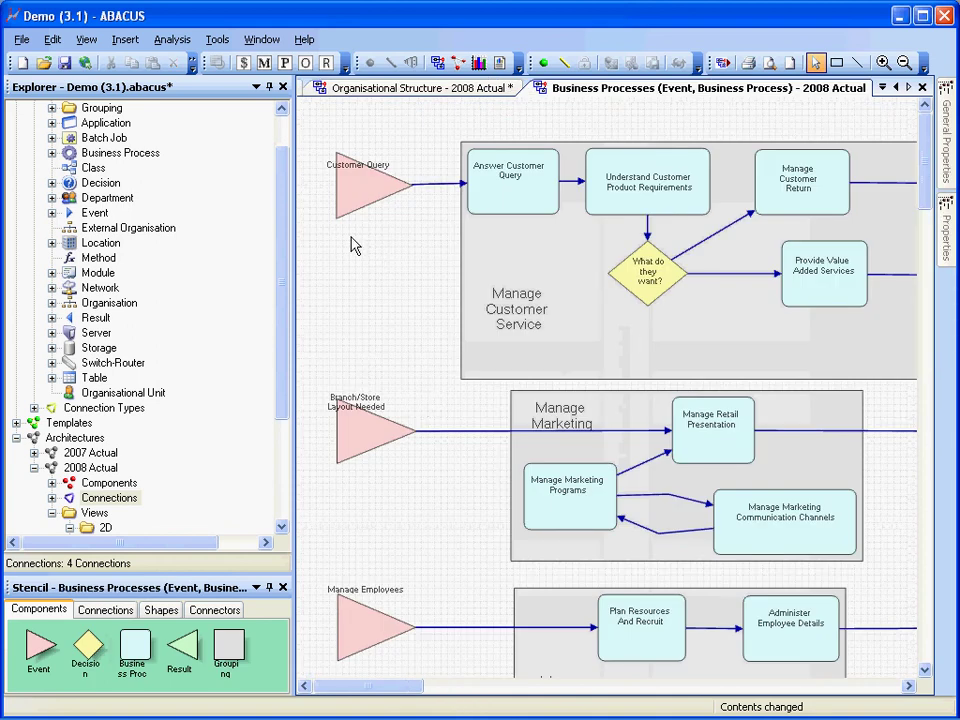
left_click(352, 192)
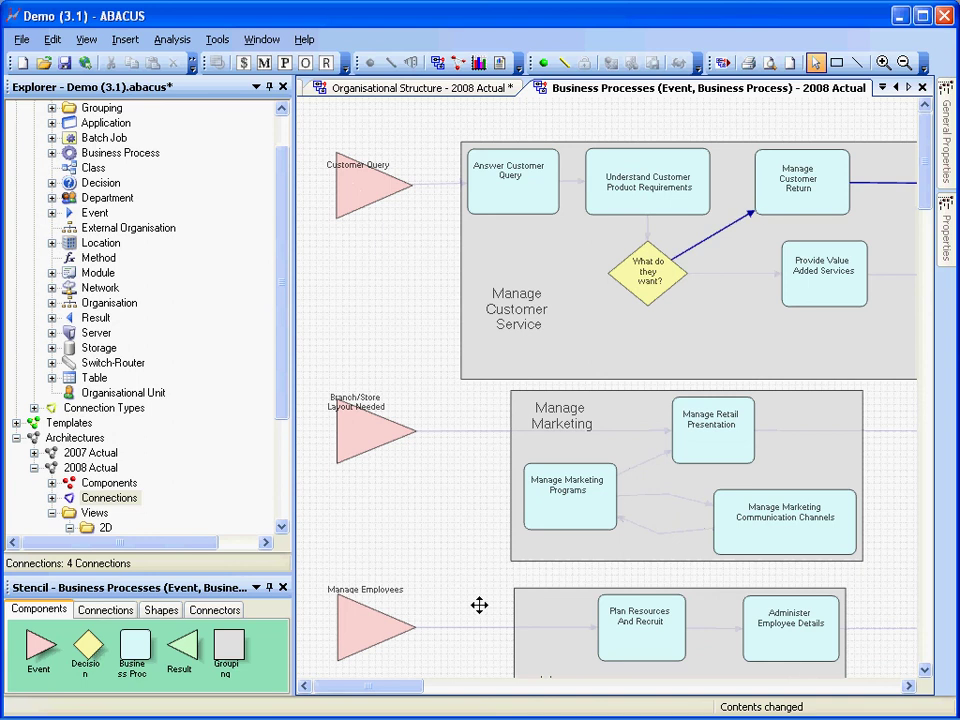
scroll(400, 698, "right", 3)
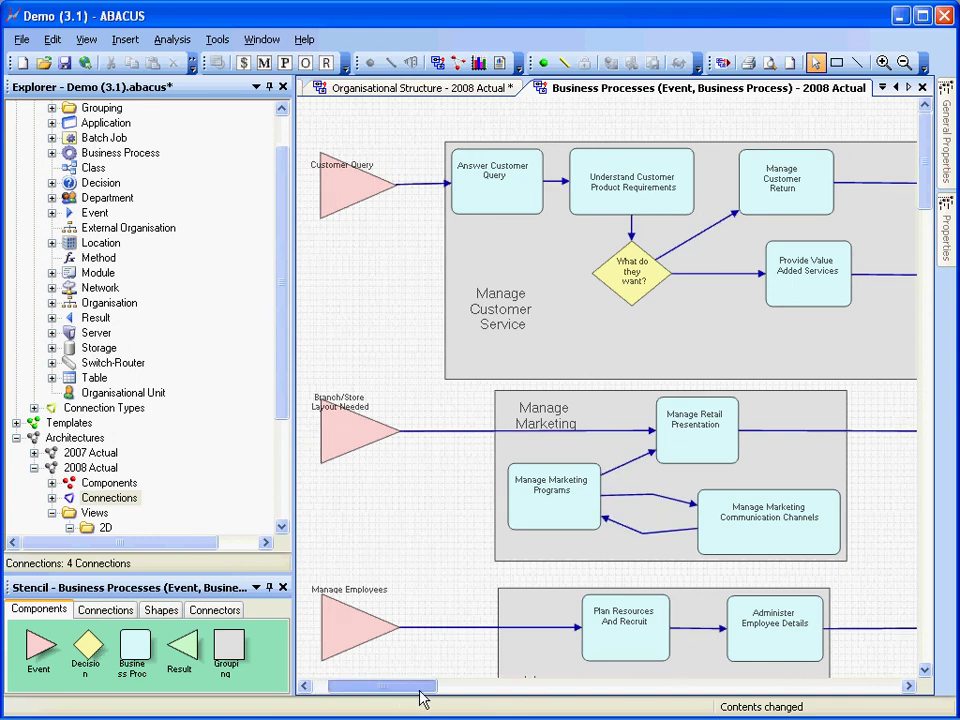
scroll(395, 698, "left", 3)
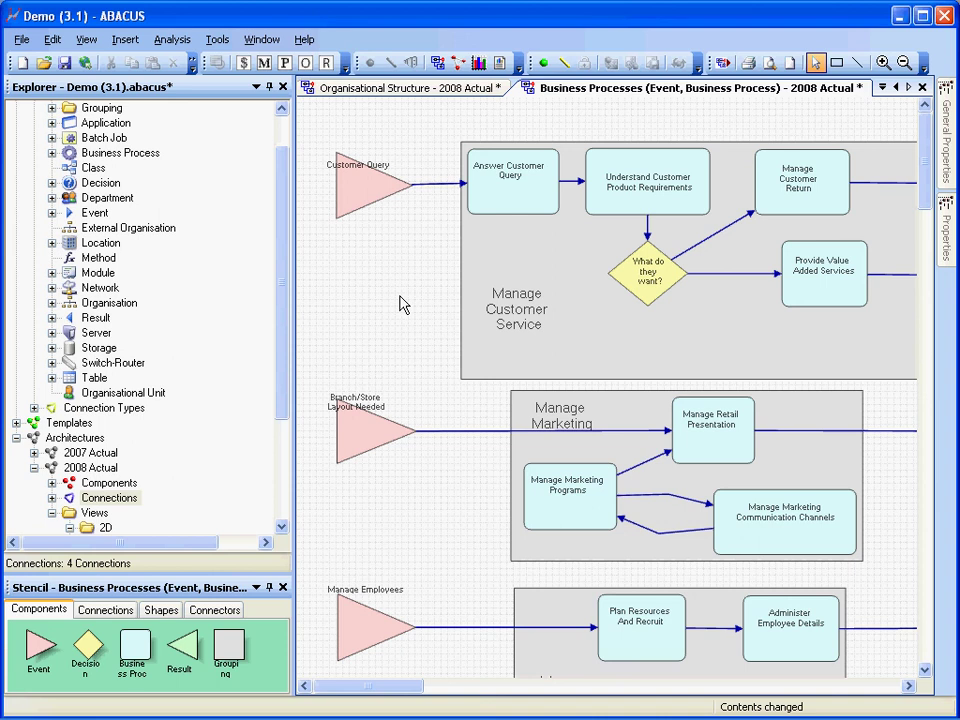
Step: Select the Application Architecture view and pan right to Front End, Back End Processing and Data
left_click_drag(287, 352, 294, 484)
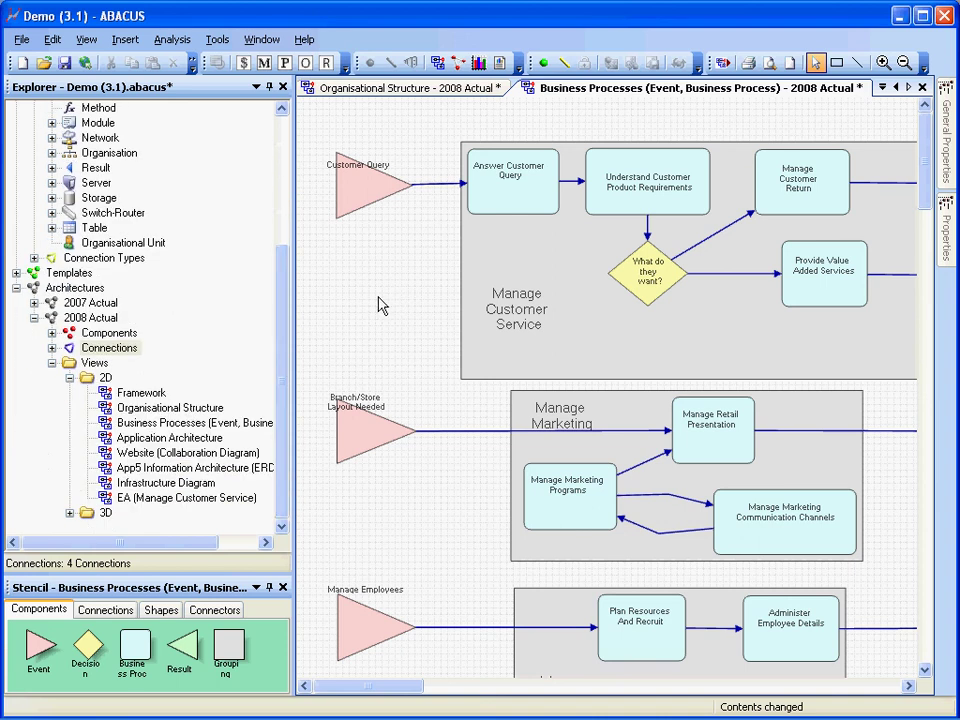
left_click(160, 439)
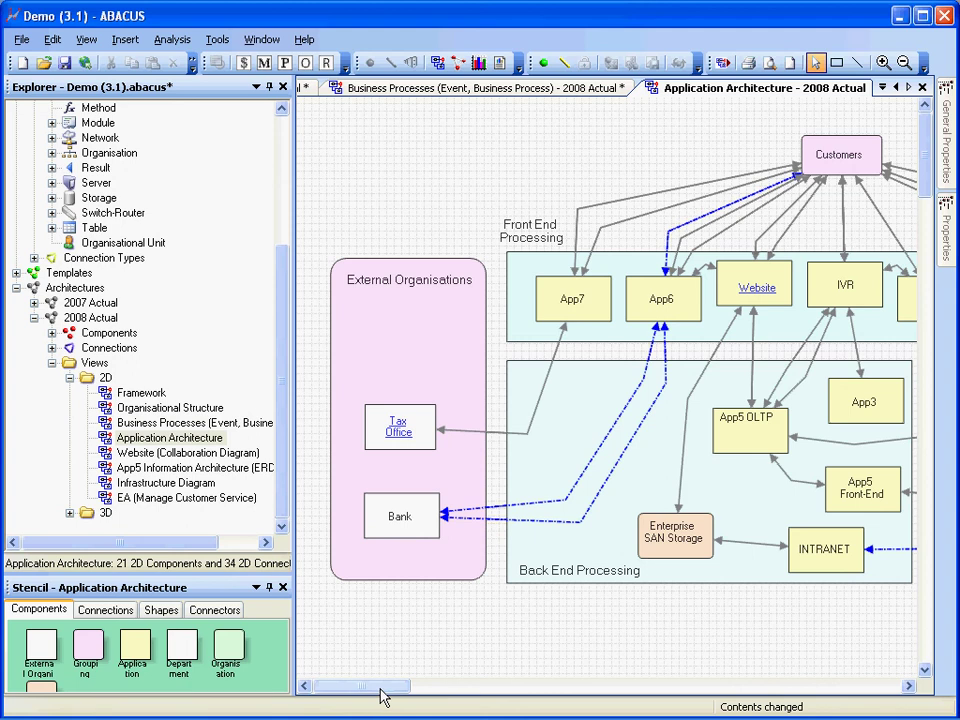
left_click_drag(390, 694, 412, 695)
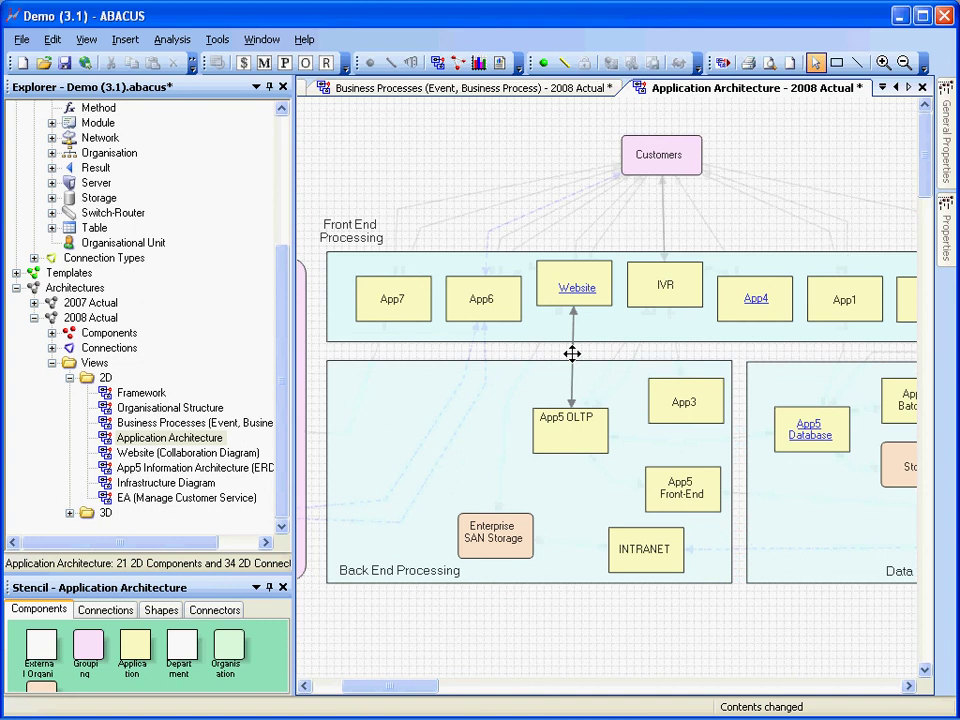
Step: Show the stencil's Connections, inspect the Logical - 8am to 6pm connection type, then collapse Types
left_click(105, 609)
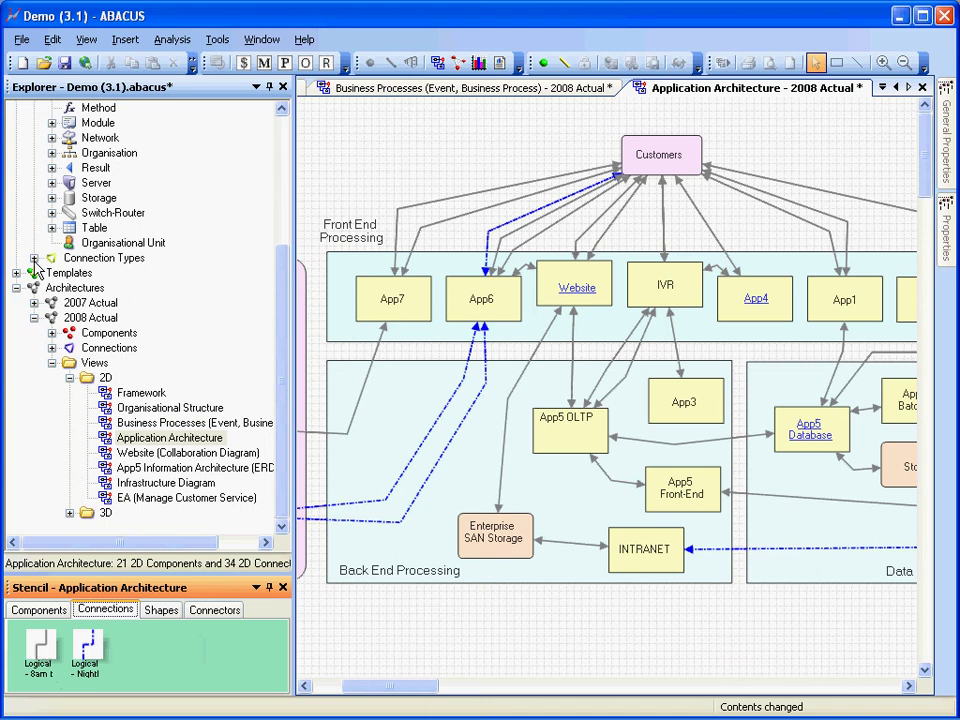
left_click(34, 258)
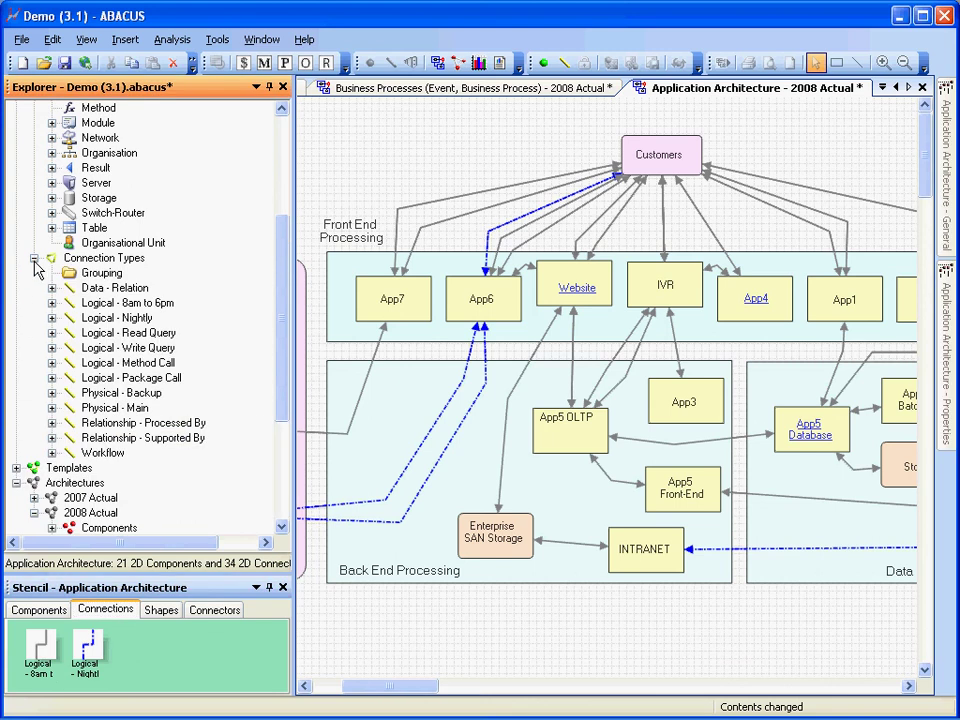
left_click(104, 307)
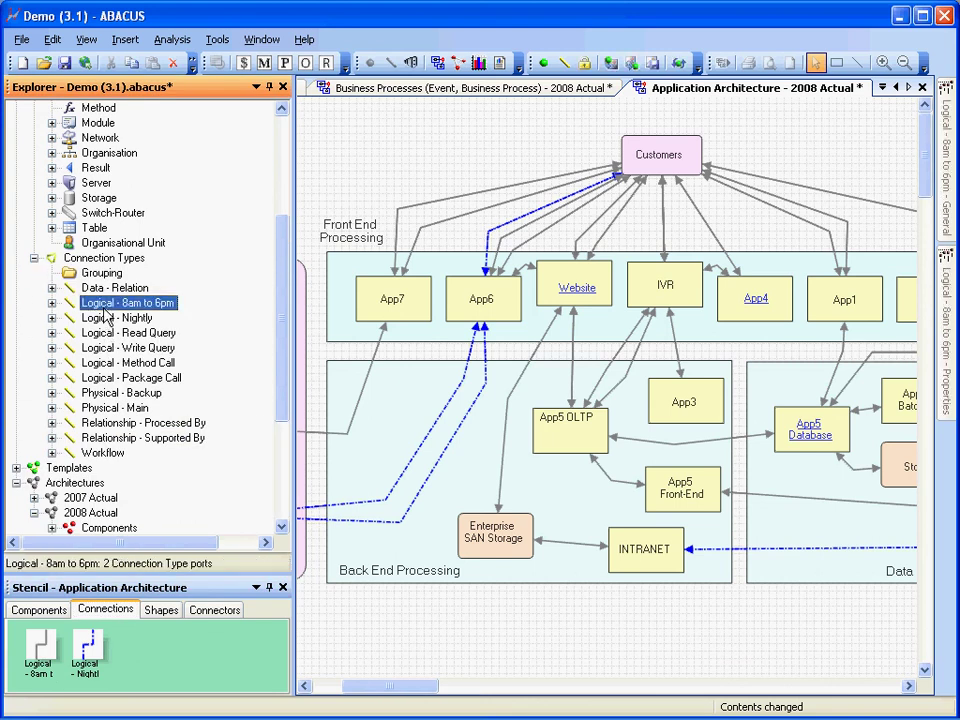
left_click(35, 262)
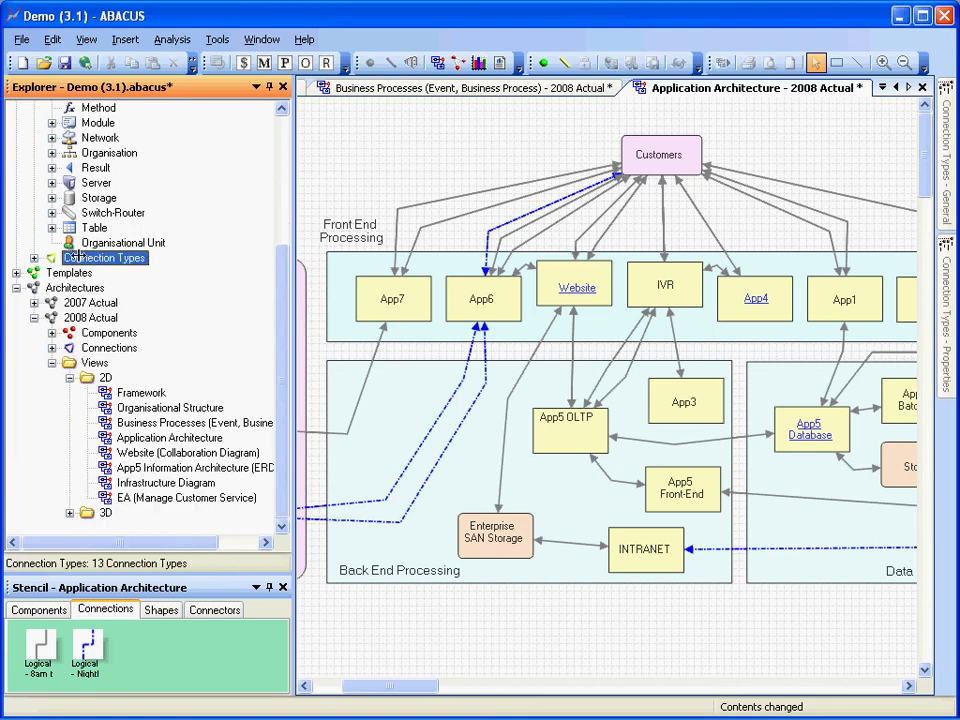
left_click_drag(293, 297, 283, 171)
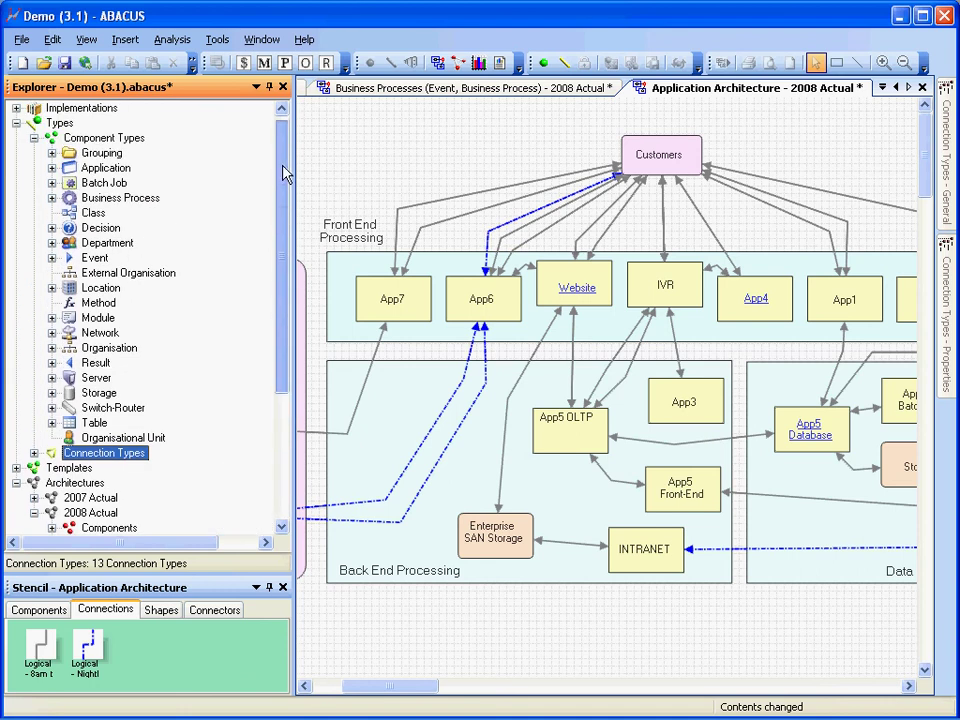
left_click(16, 122)
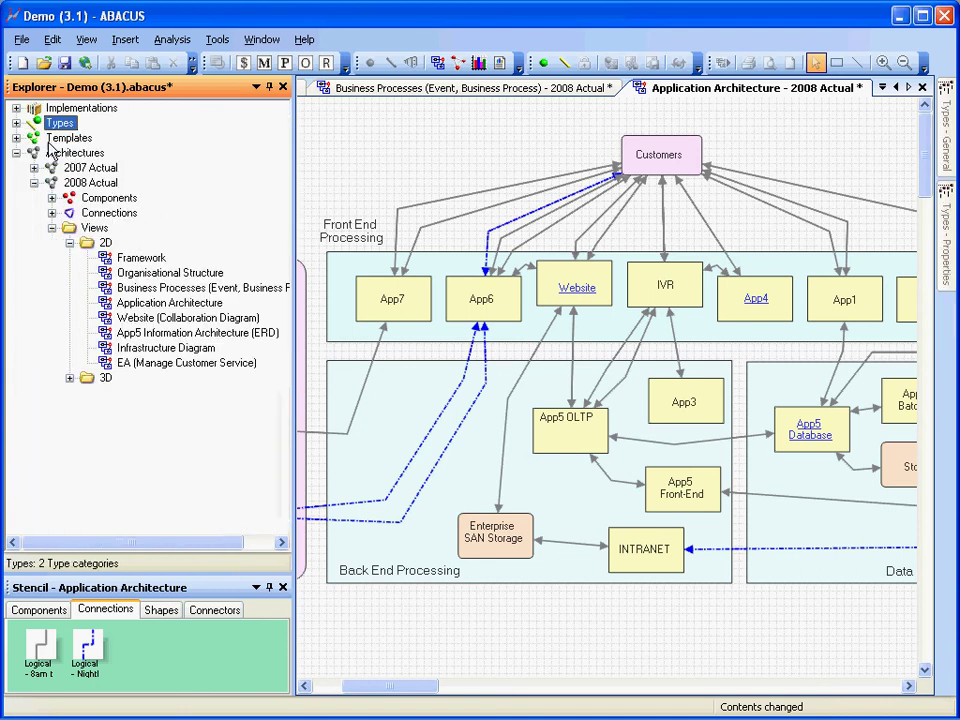
Step: Open the Website (Collaboration Diagram) - 2008 Actual from its link, then return to Application Architecture
left_click(584, 283)
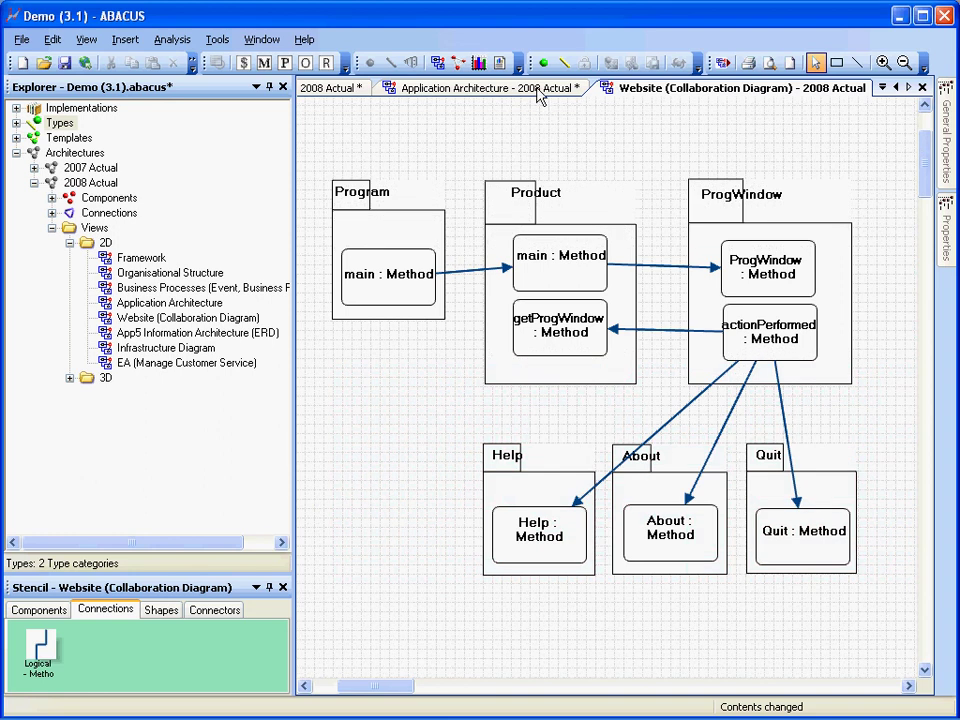
left_click_drag(540, 94, 724, 118)
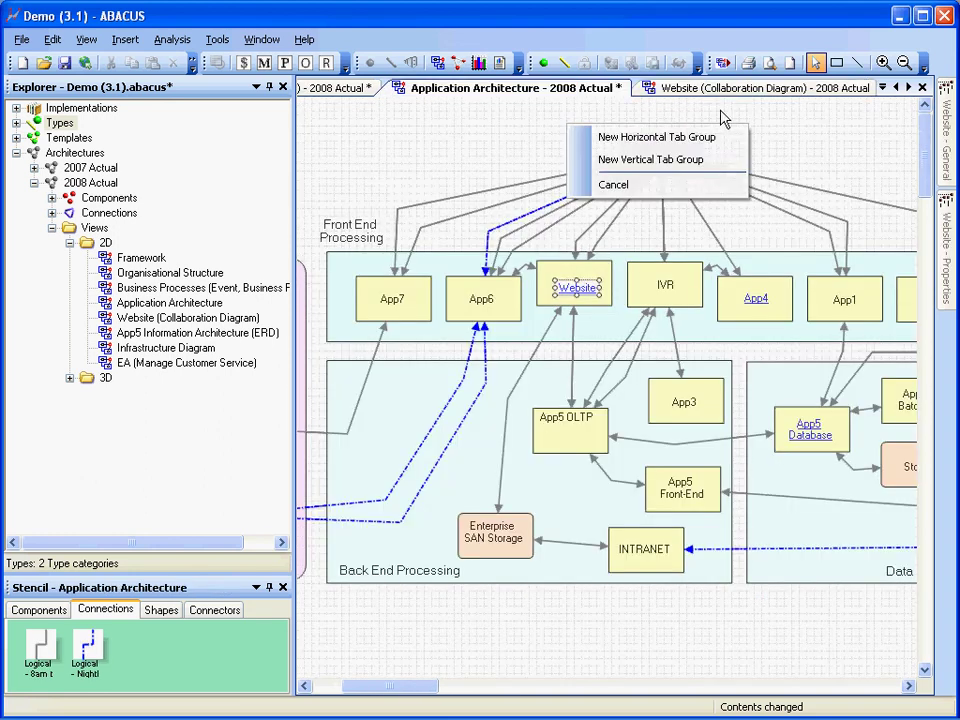
left_click(820, 137)
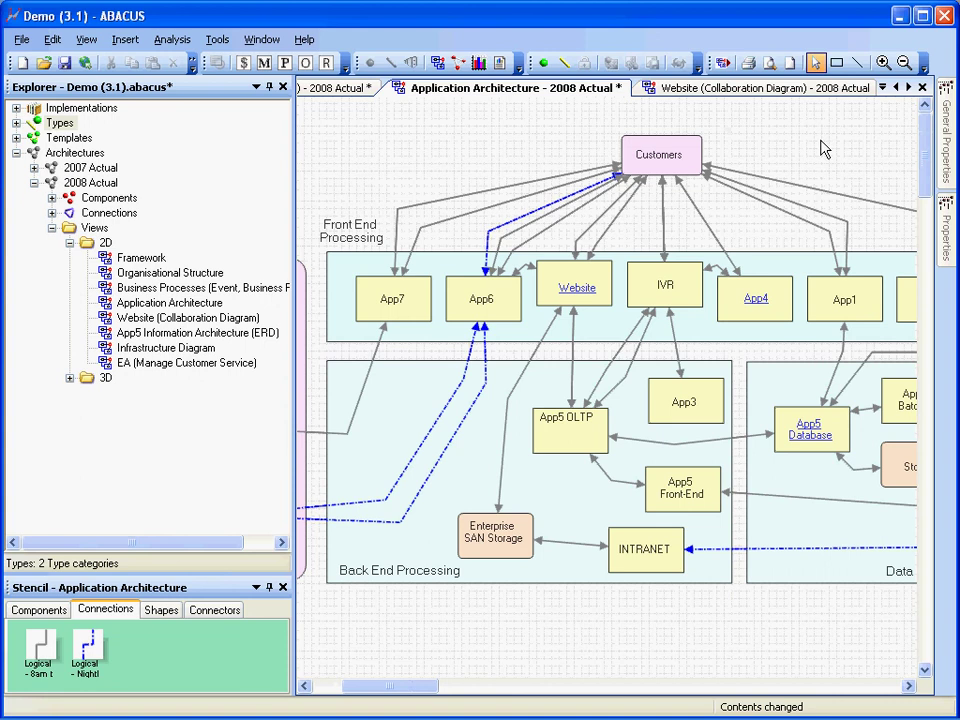
Step: Open the App5 Information Architecture (ERD) diagram from App5 Database and show the Components stencil
left_click(842, 422)
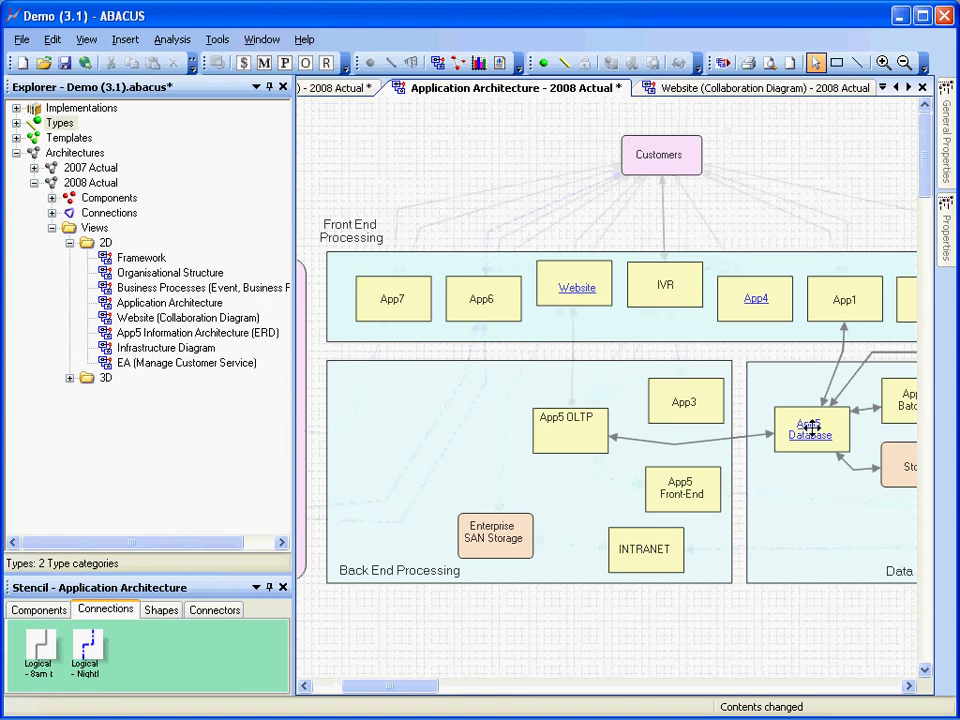
left_click(810, 428)
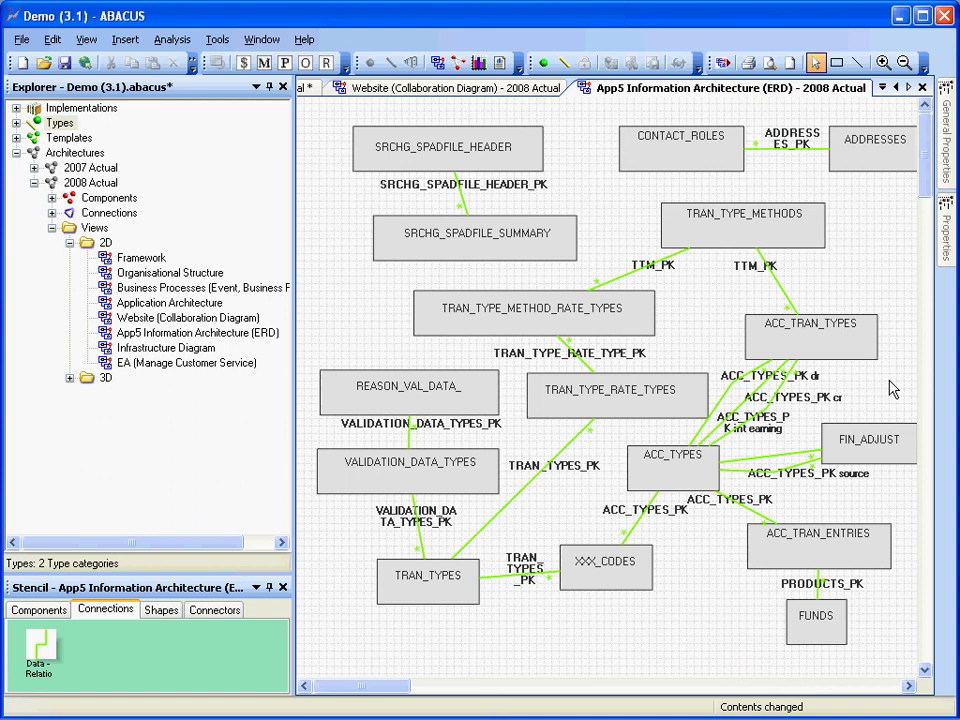
left_click(58, 612)
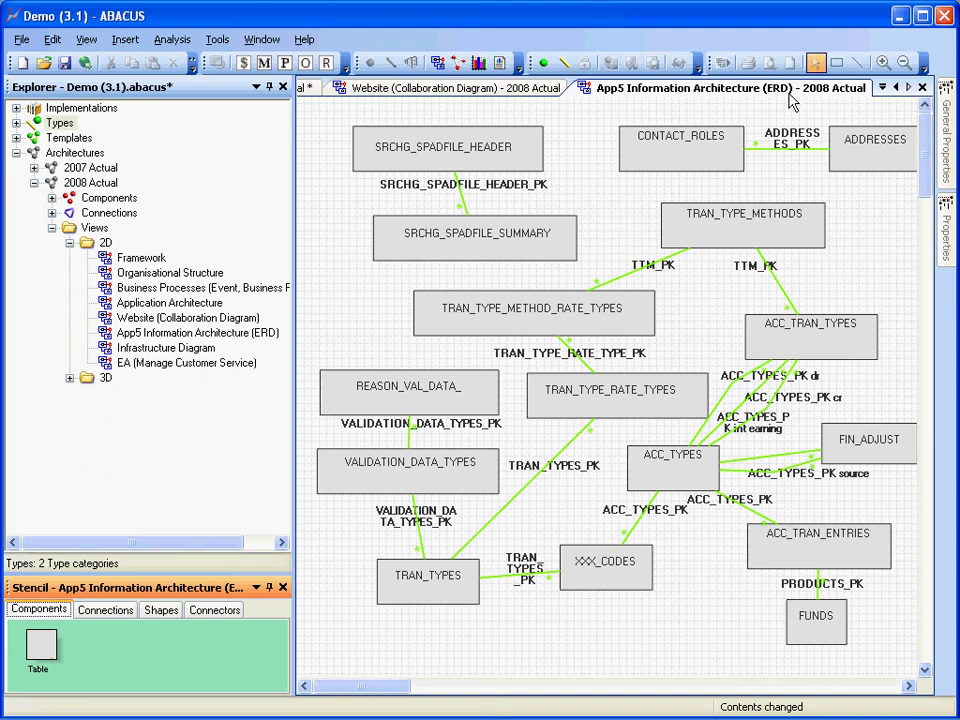
Step: Scroll back through the open diagram tabs to reach Framework - 2008 Actual
left_click(896, 88)
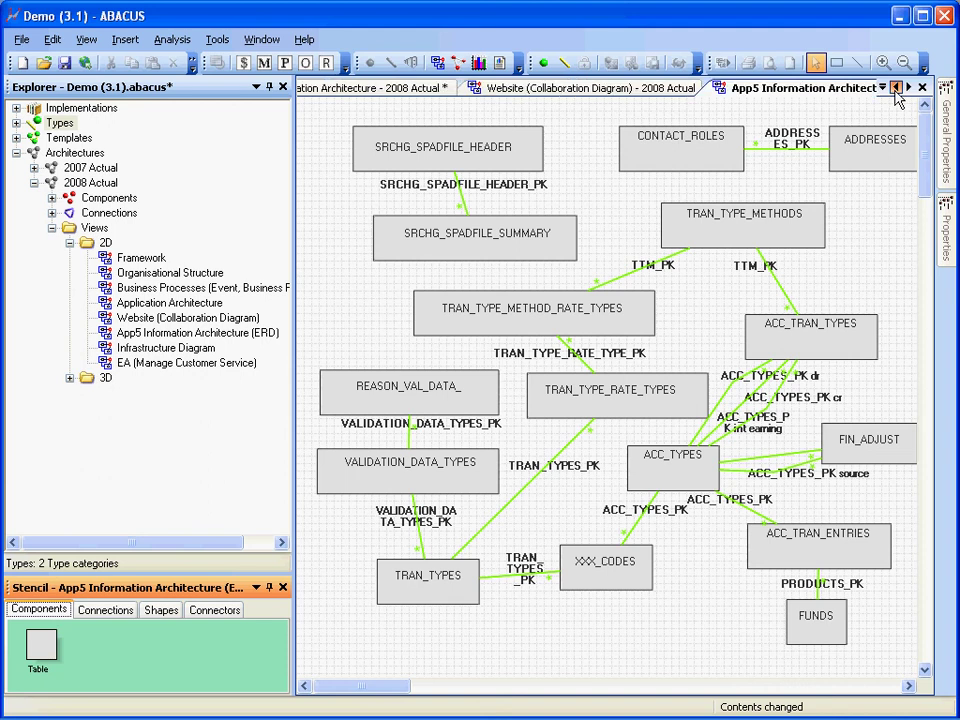
left_click(896, 88)
left_click(896, 88)
left_click(896, 88)
left_click(896, 88)
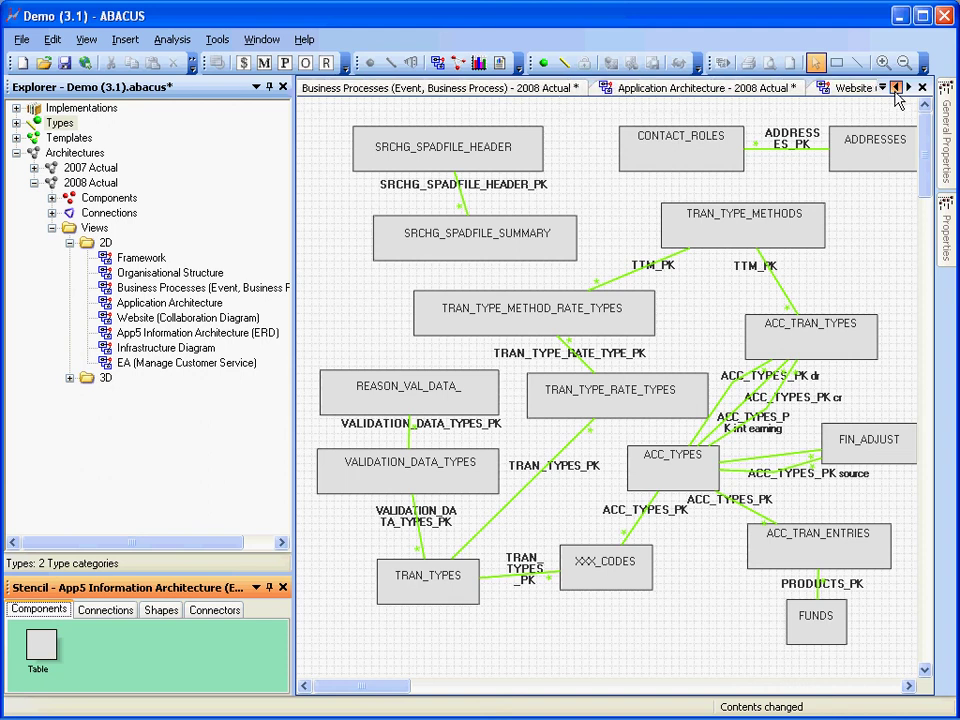
left_click(896, 88)
left_click(896, 88)
left_click(896, 88)
left_click(896, 90)
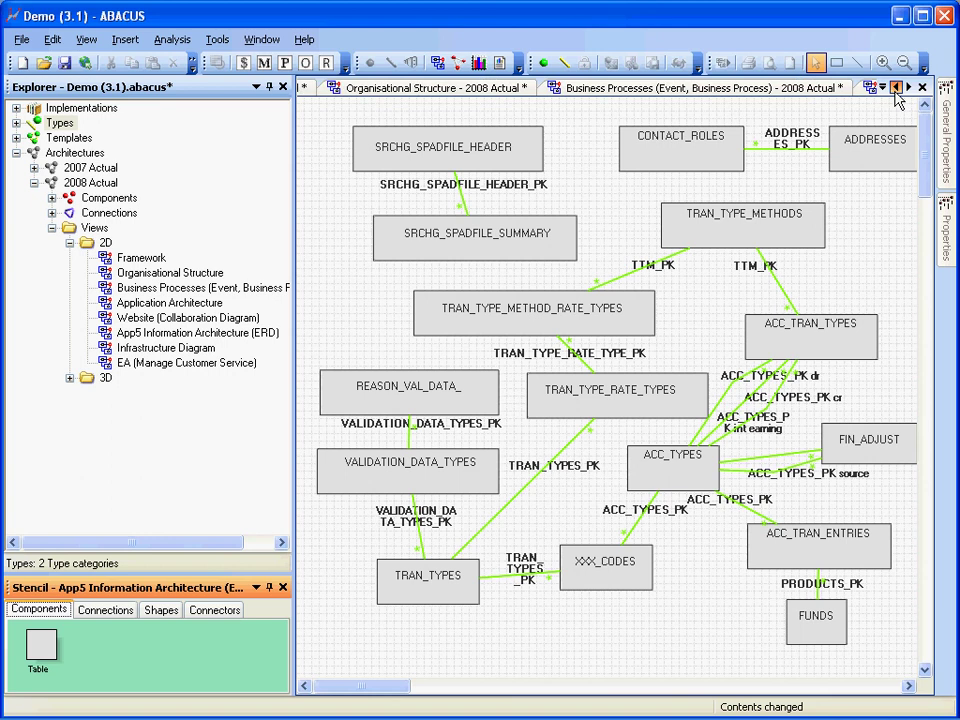
left_click(896, 90)
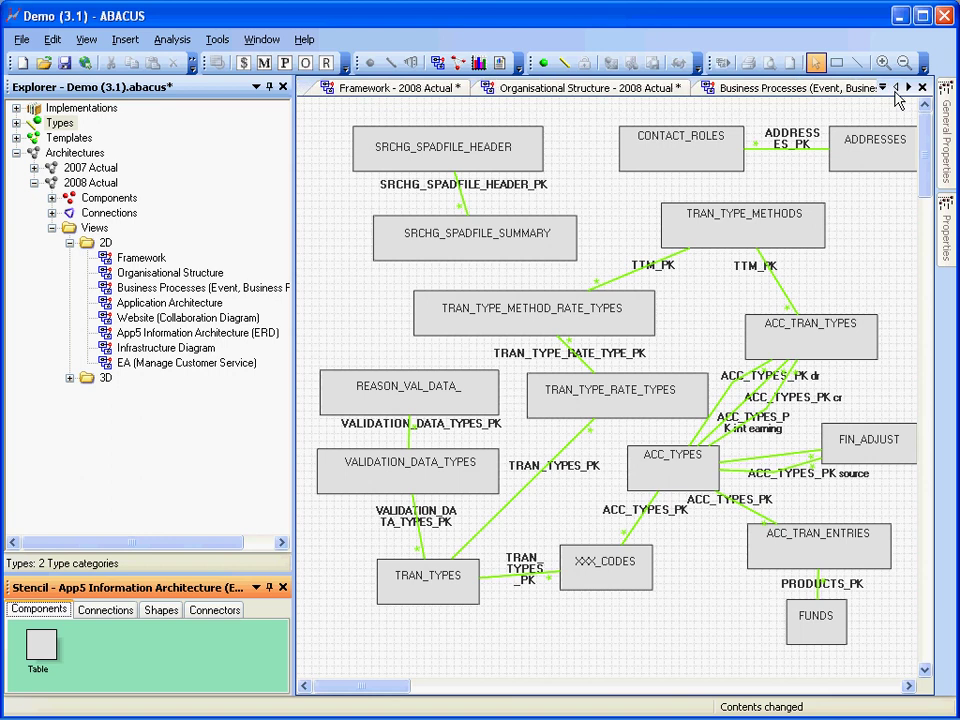
Step: In the Framework view, open the Infrastructure Diagram - 2008 Actual from its entry
left_click(420, 92)
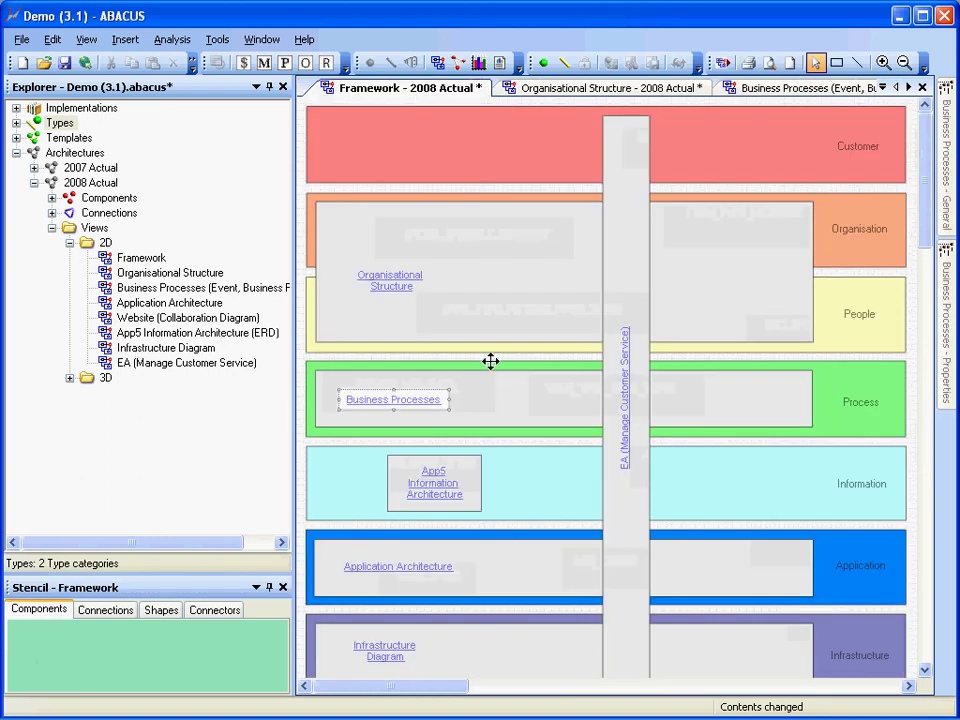
left_click(389, 653)
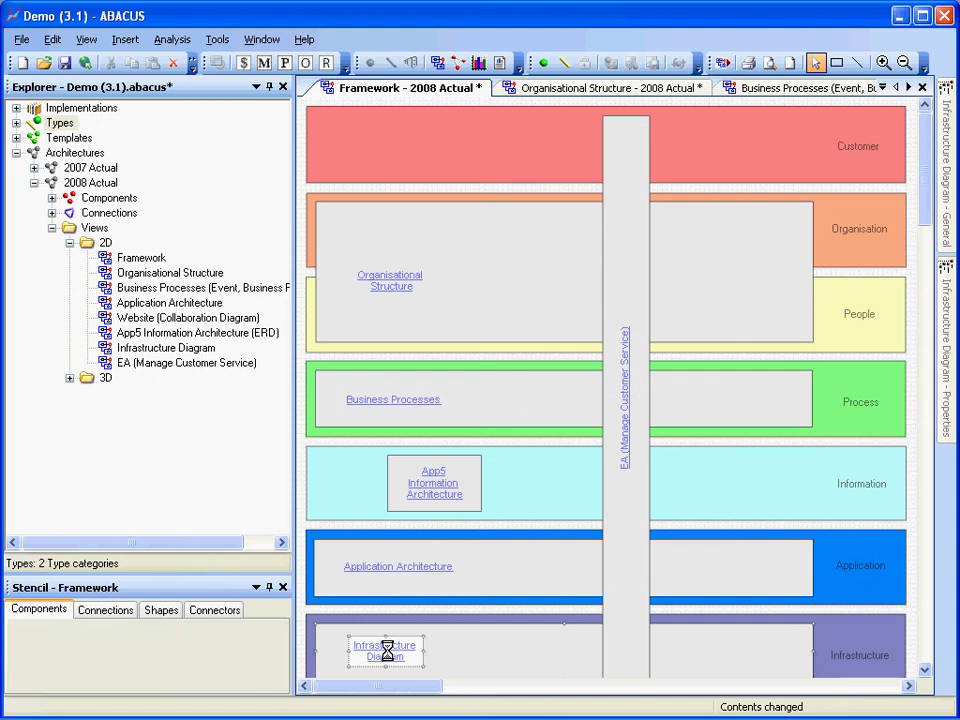
left_click(386, 652)
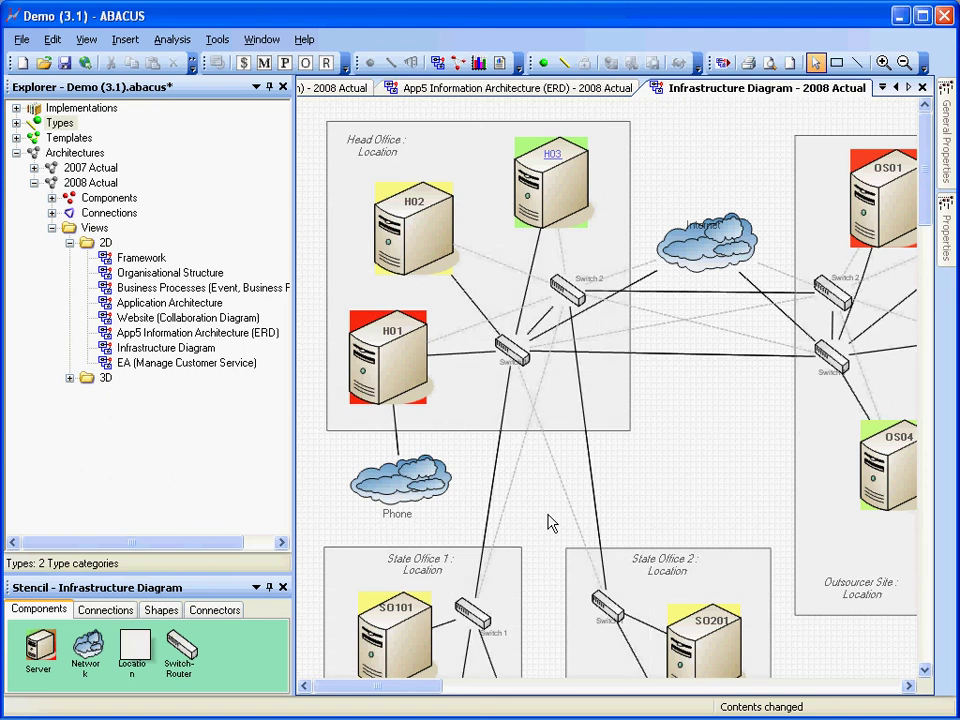
Step: Select server H01 and inspect its Processors, Speed and Utilisation (63.60656%) properties
left_click(548, 523)
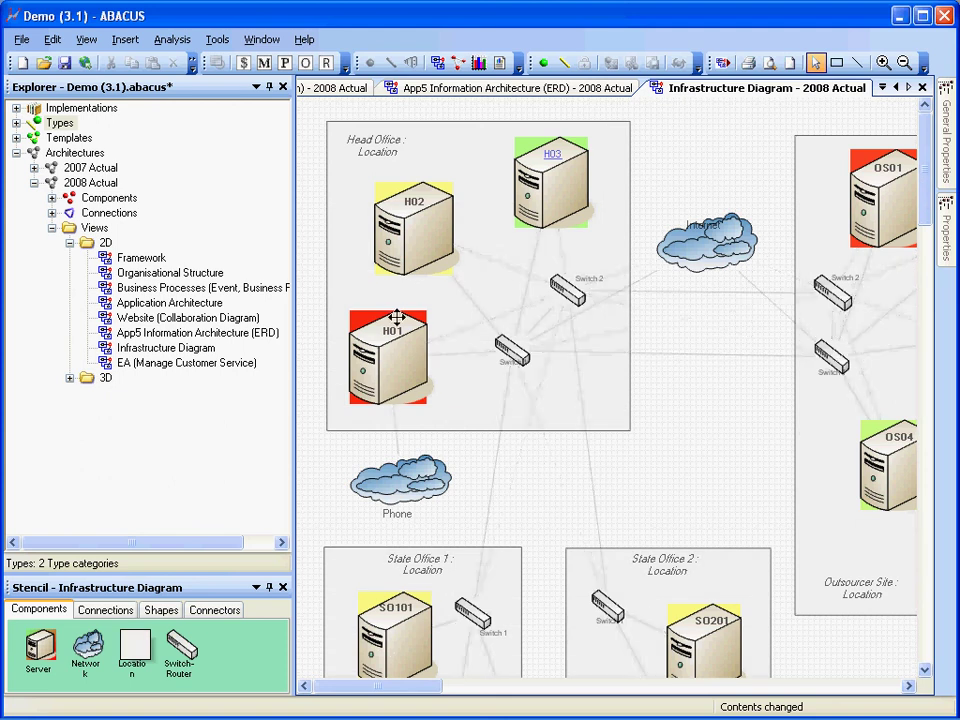
left_click(394, 373)
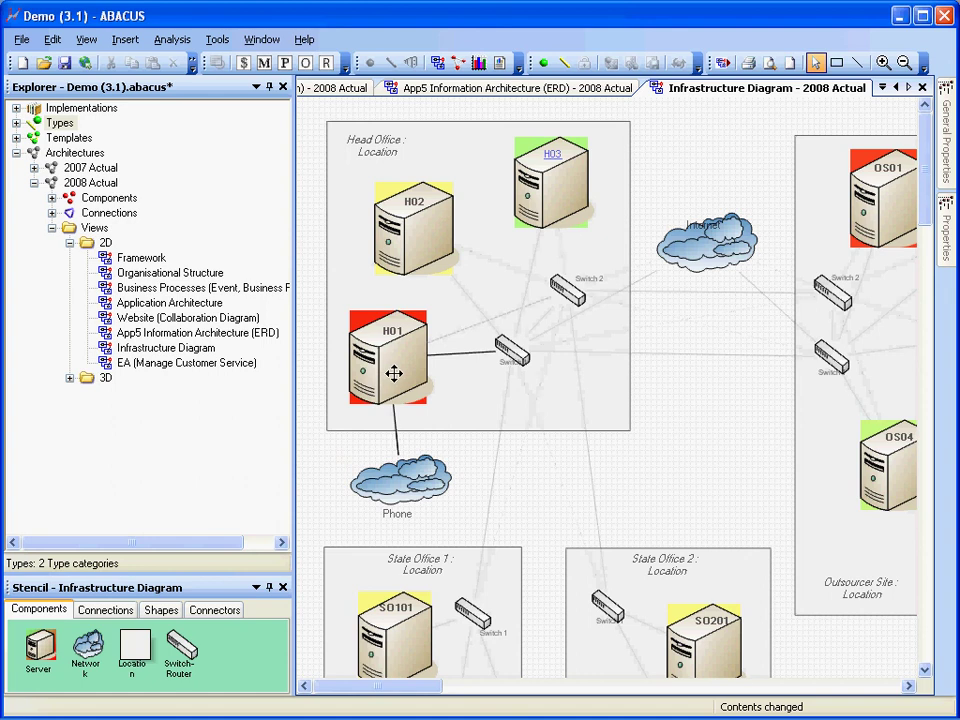
left_click(394, 373)
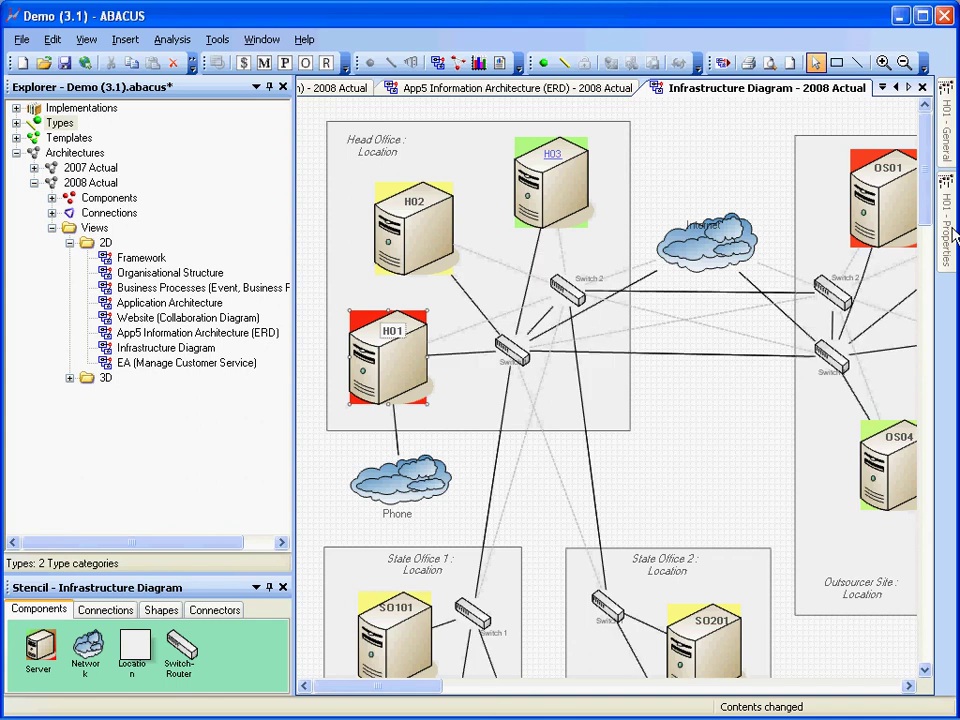
mouse_move(953, 234)
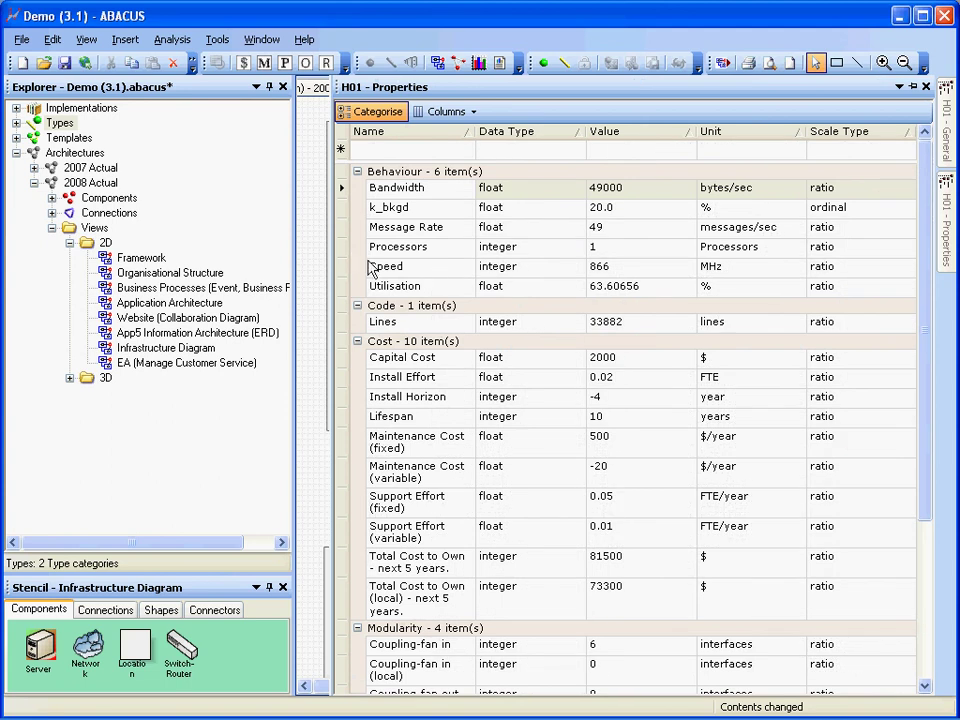
left_click(341, 248)
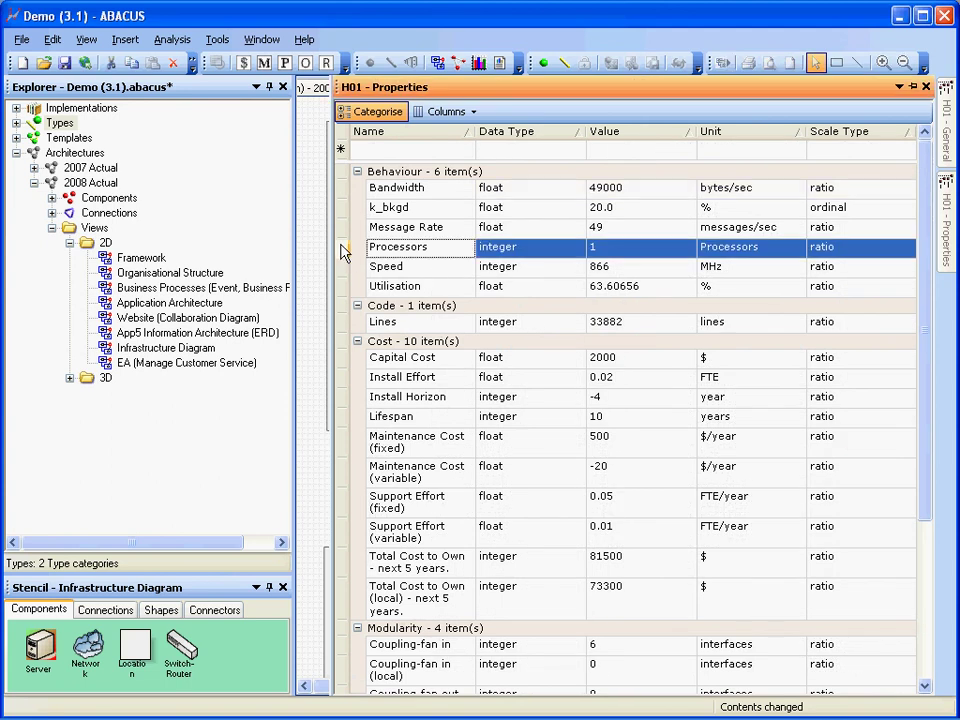
left_click(341, 269)
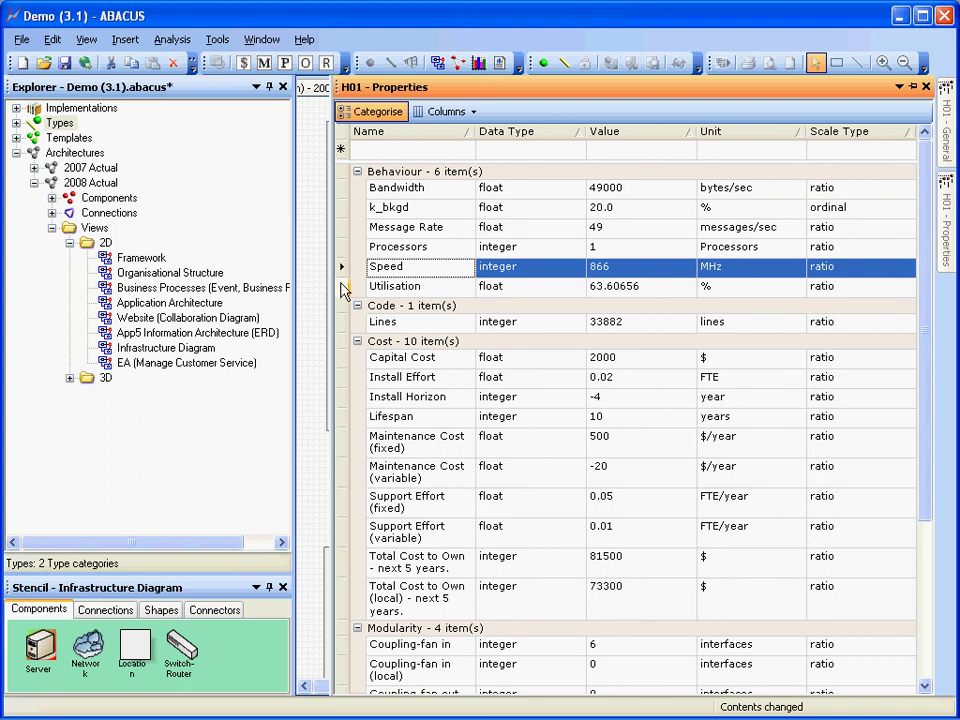
left_click(342, 289)
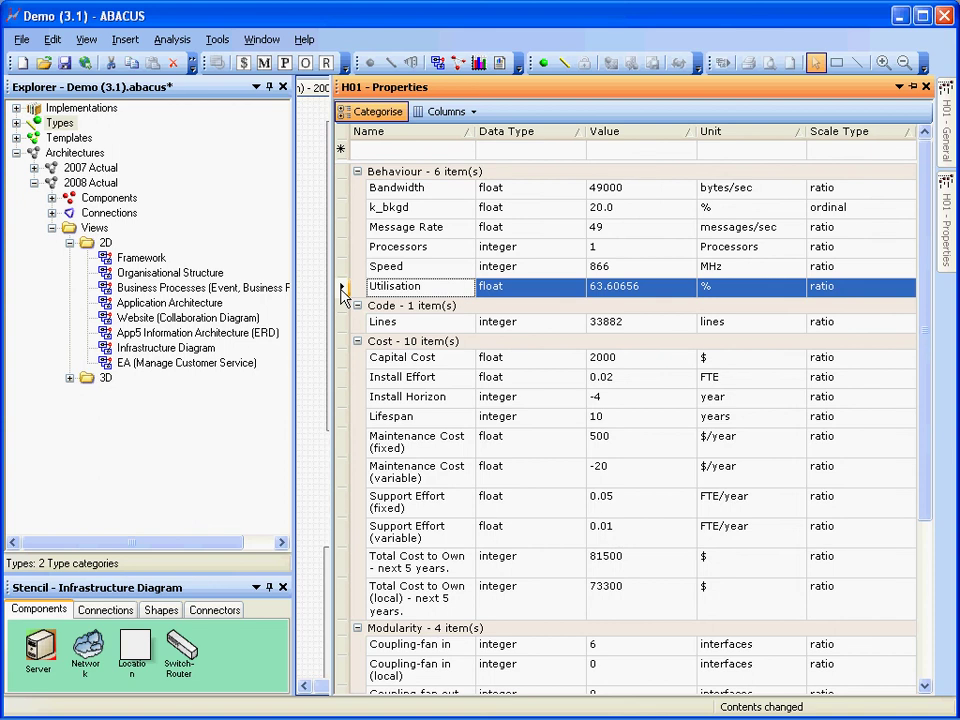
Step: Add a Behaviour property named Test to H01, data type integer, value 4
left_click(372, 155)
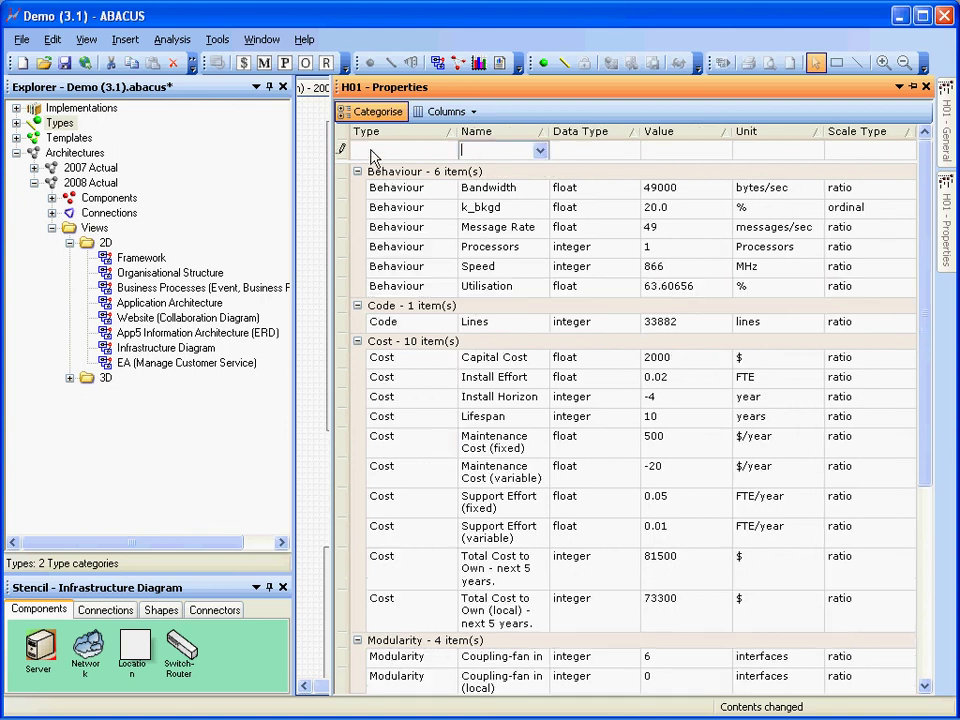
left_click(372, 150)
type("Behavio")
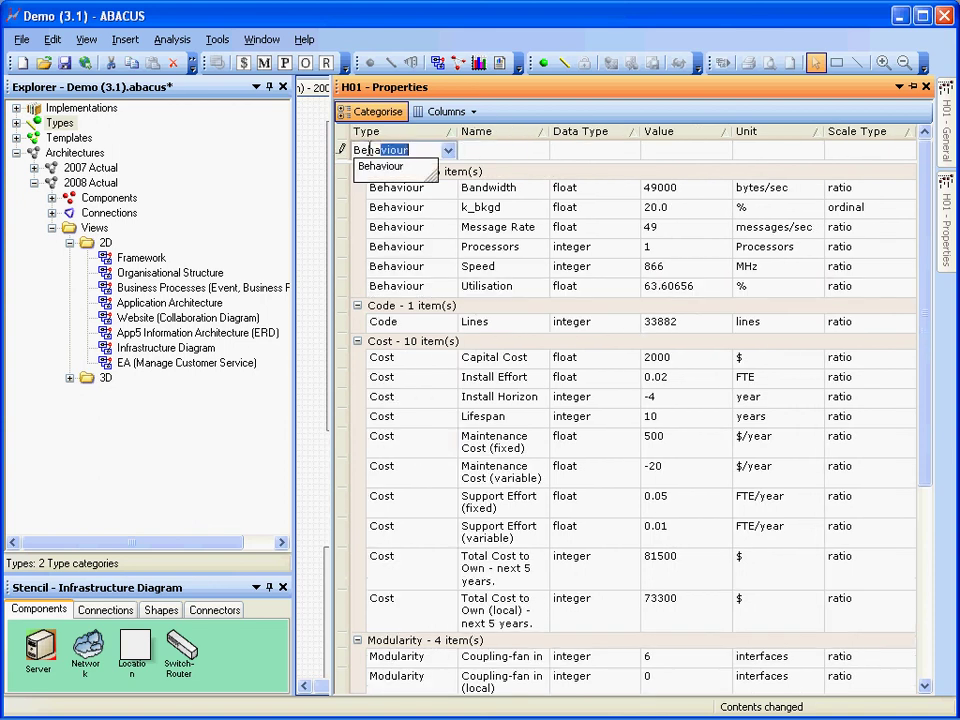
type("ur")
left_click(479, 150)
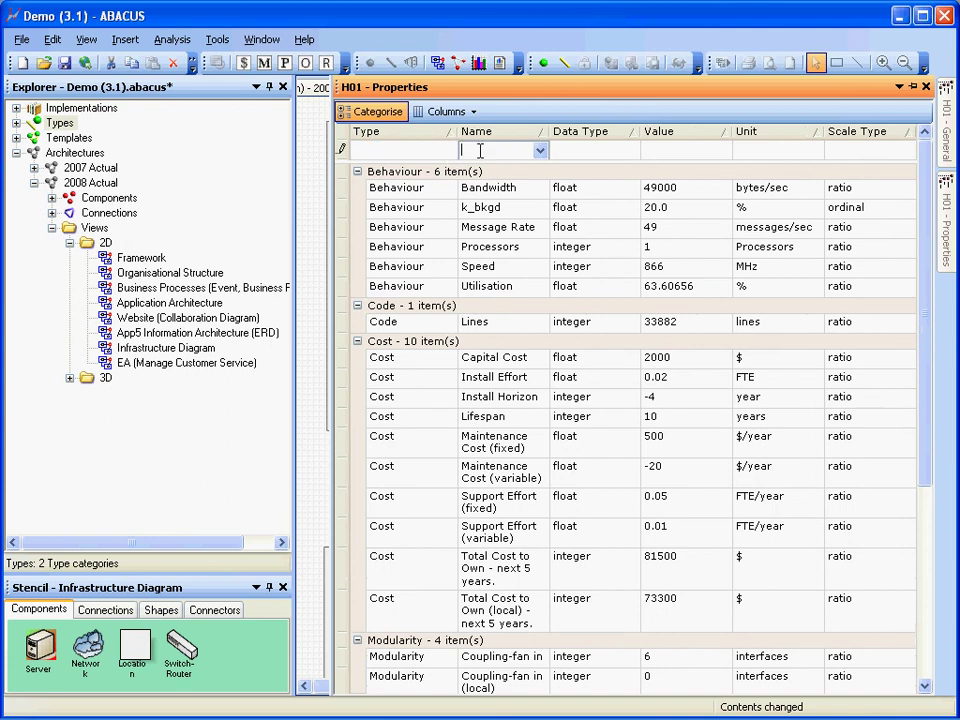
type("Test")
left_click(580, 158)
type("integer")
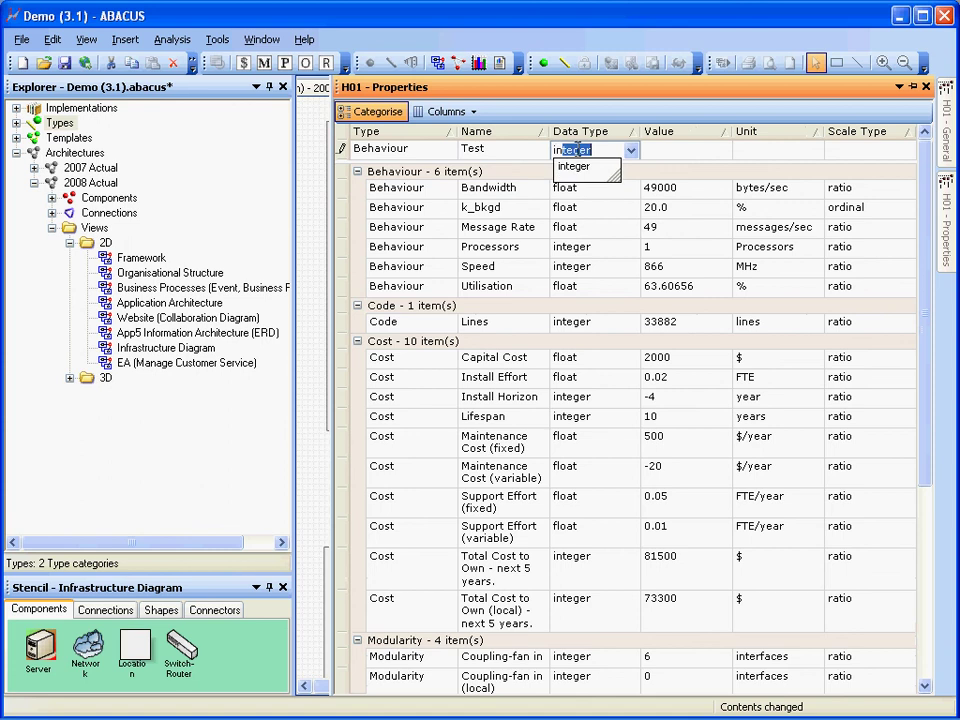
key("Tab")
type("4")
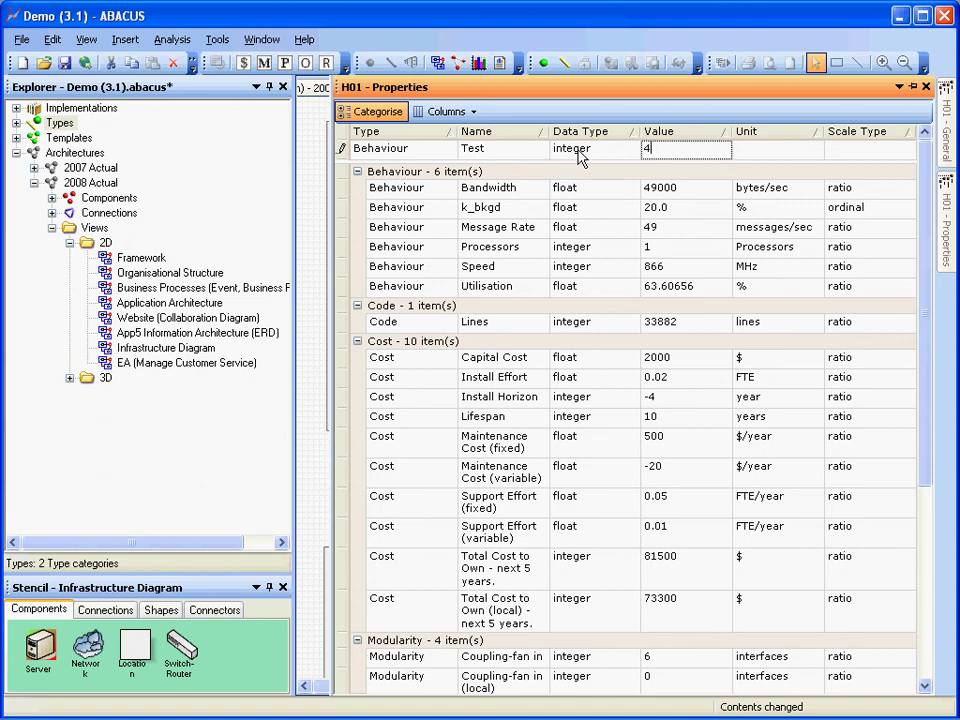
key("Return")
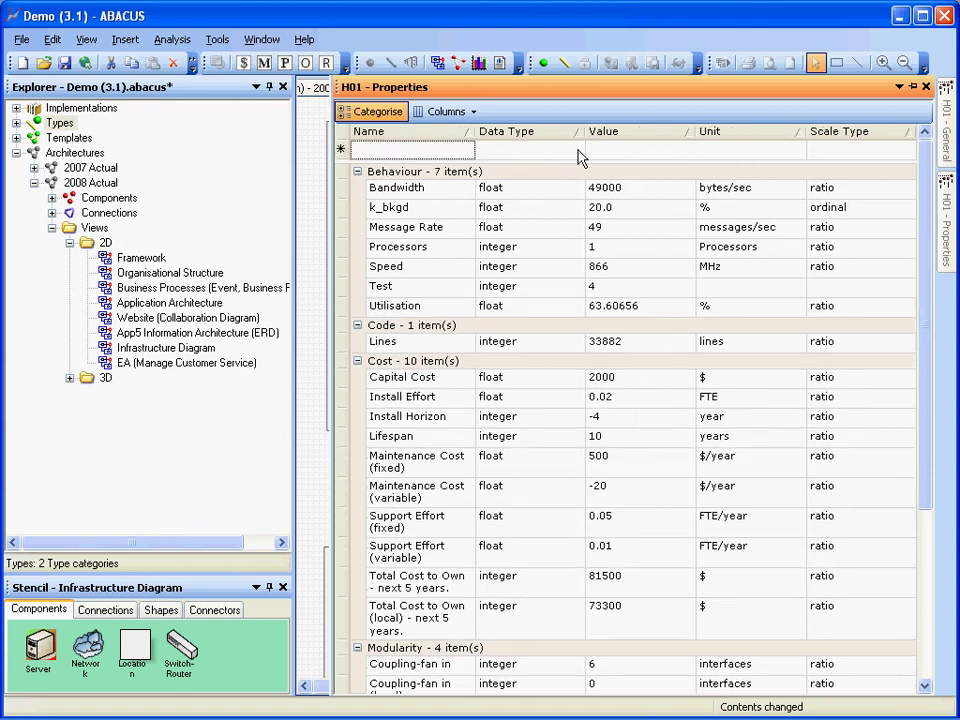
left_click(345, 290)
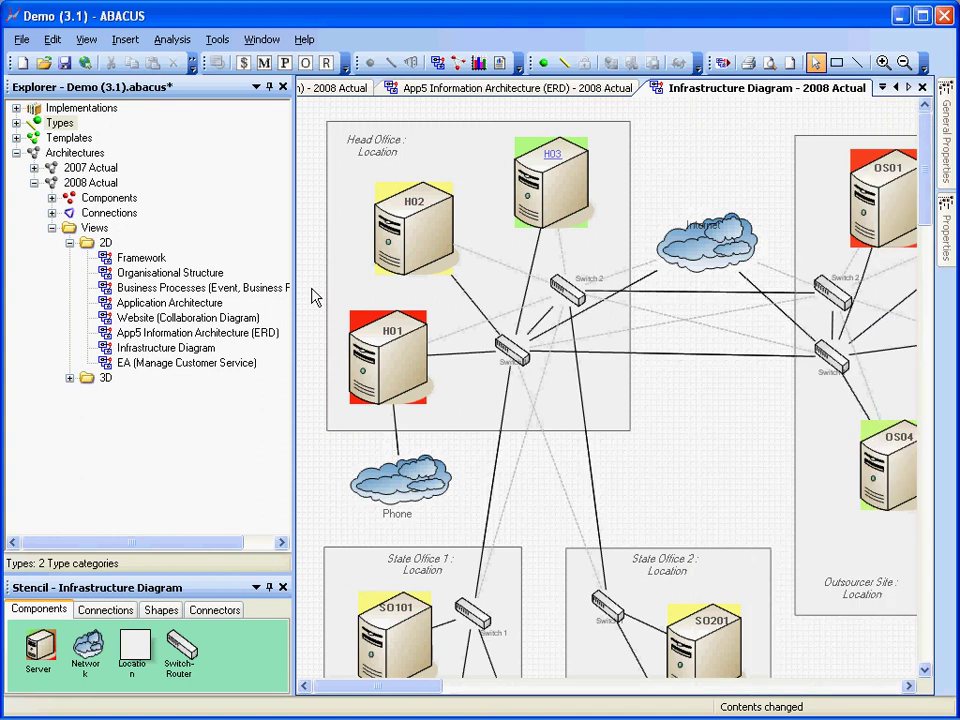
left_click(392, 345)
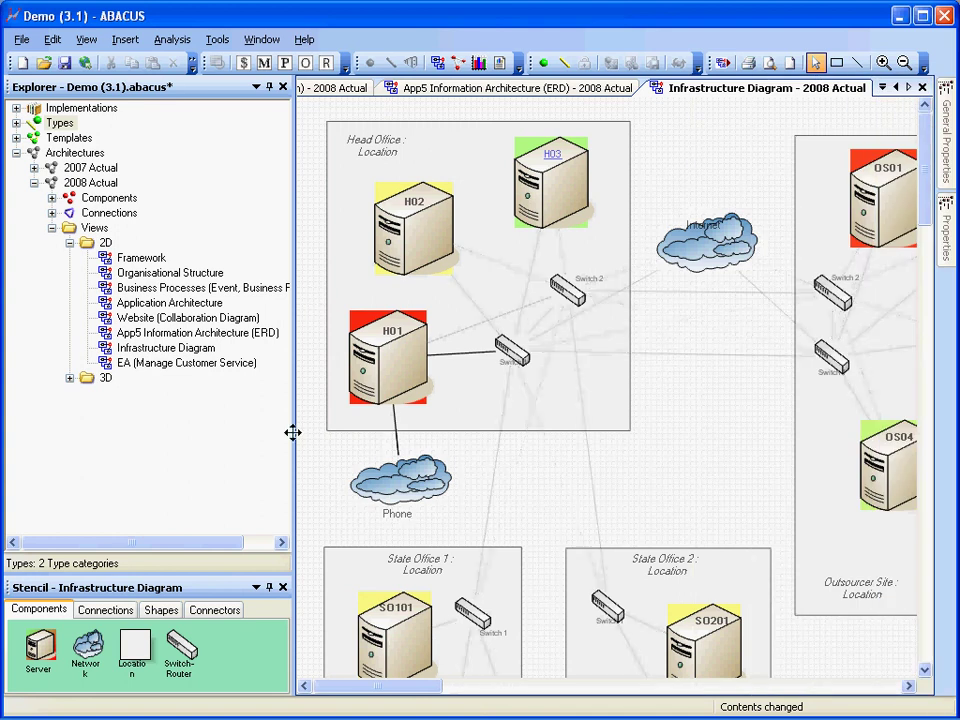
right_click(36, 648)
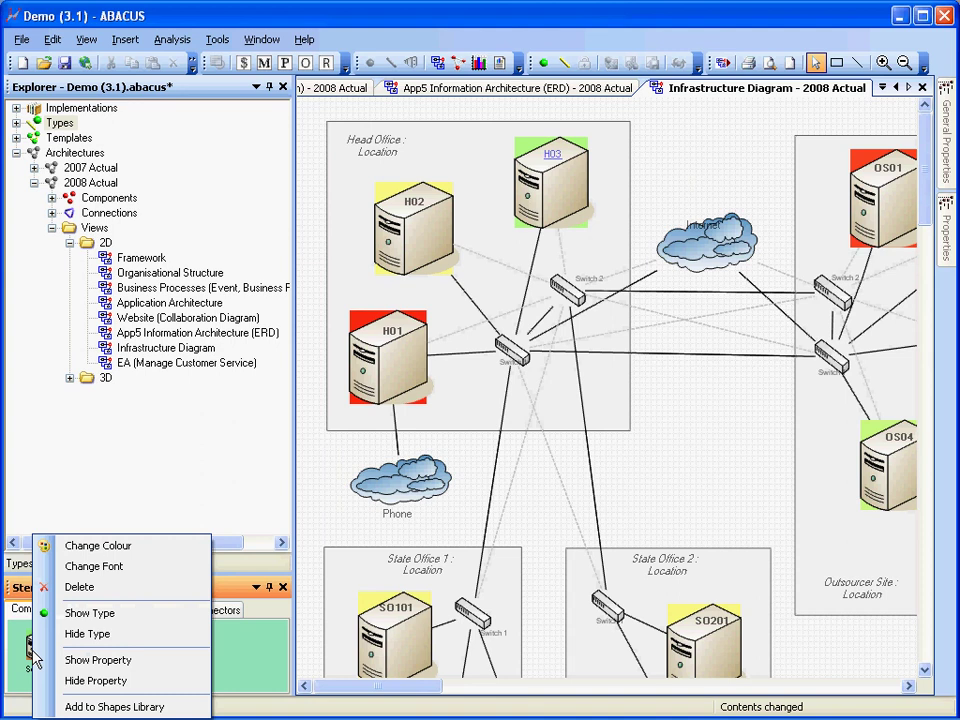
left_click(146, 546)
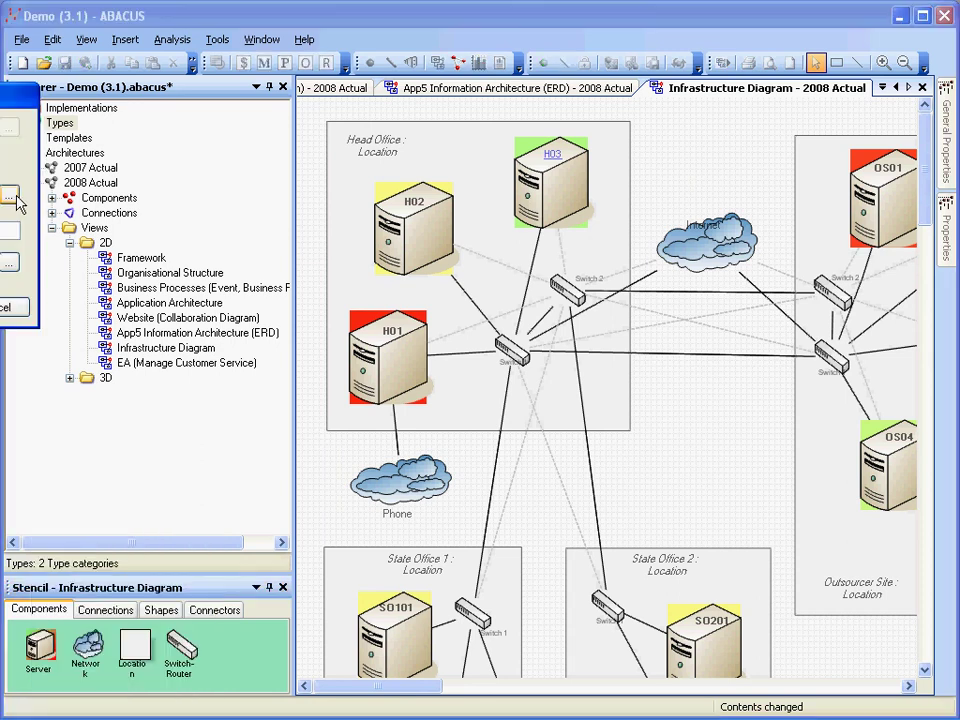
left_click_drag(20, 92, 336, 144)
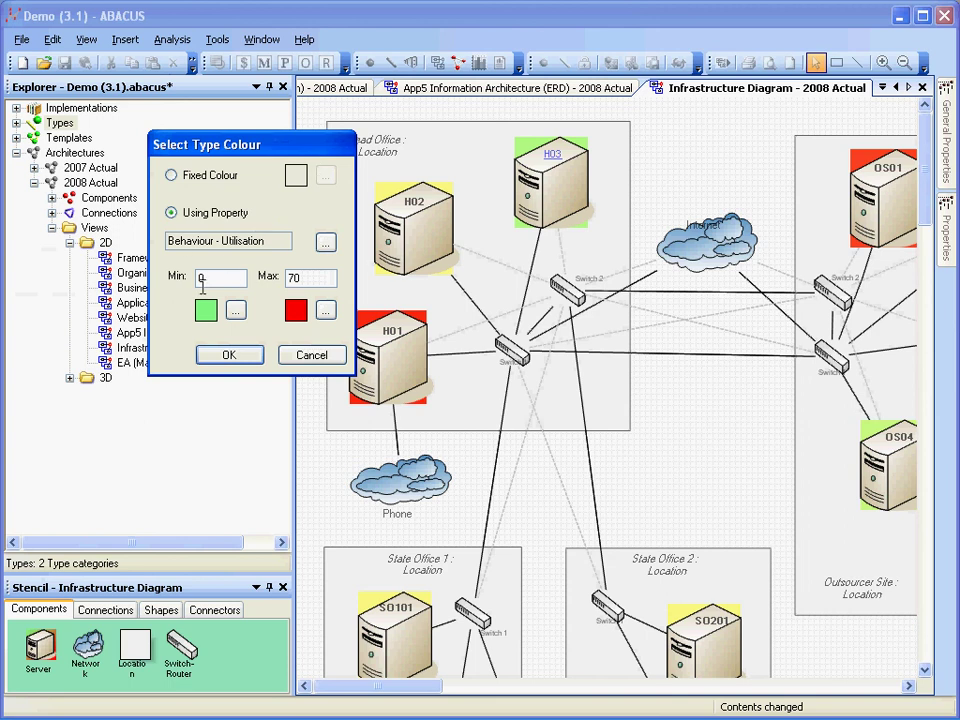
left_click(310, 356)
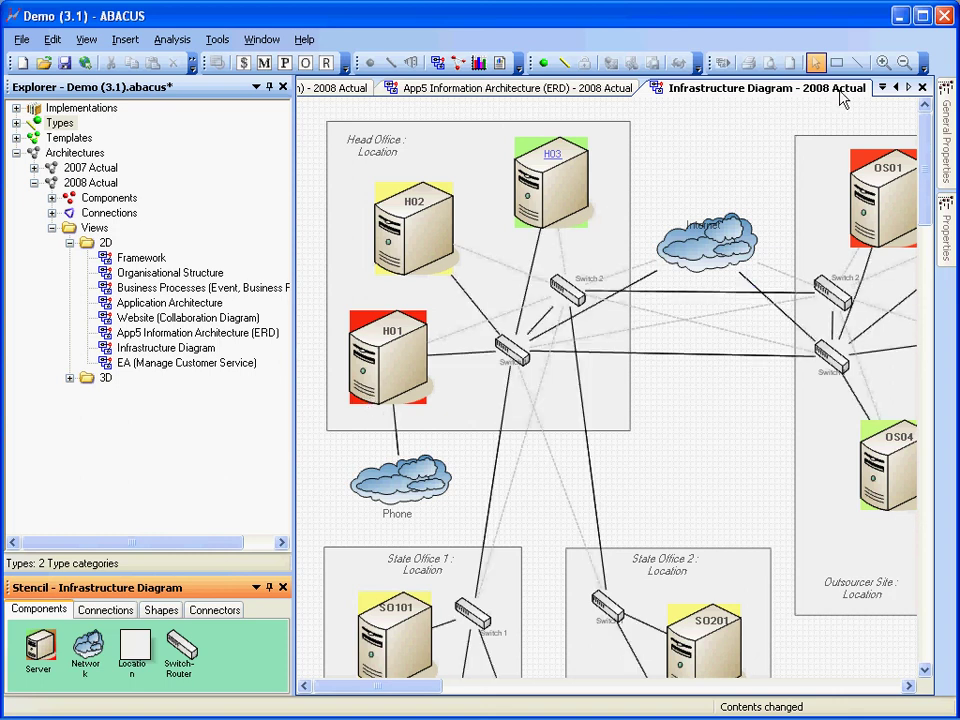
Step: Return to the Framework - 2008 Actual diagram and select the EA (Manage Customer Service) slice
left_click(897, 89)
left_click(897, 89)
left_click(897, 89)
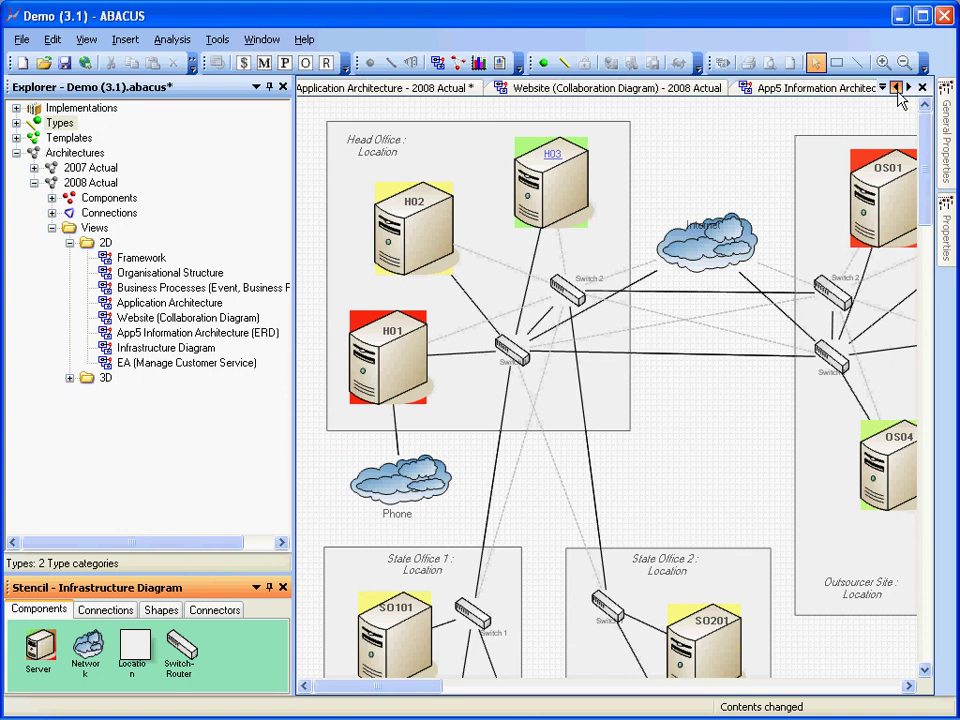
left_click(897, 89)
left_click(897, 89)
left_click(897, 89)
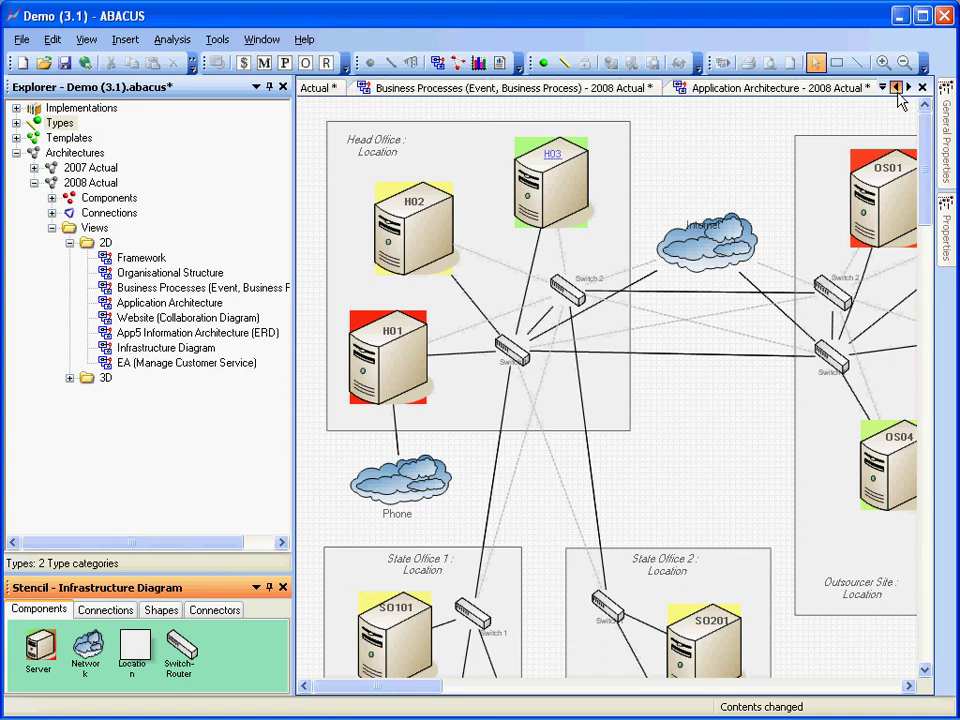
left_click(897, 89)
left_click(897, 89)
left_click(897, 89)
left_click(897, 89)
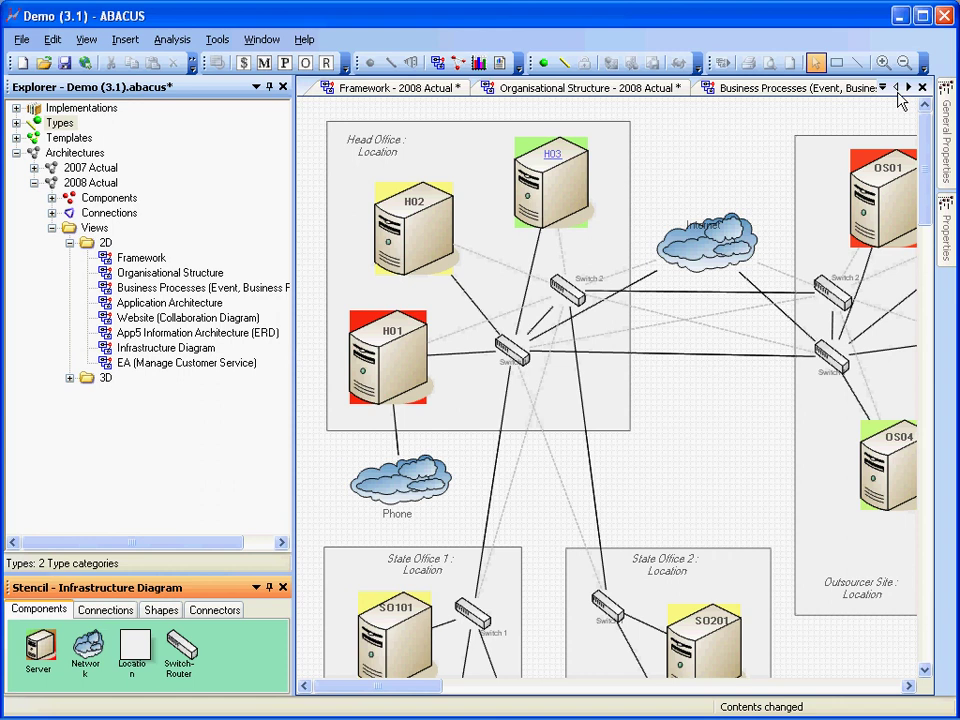
left_click(377, 90)
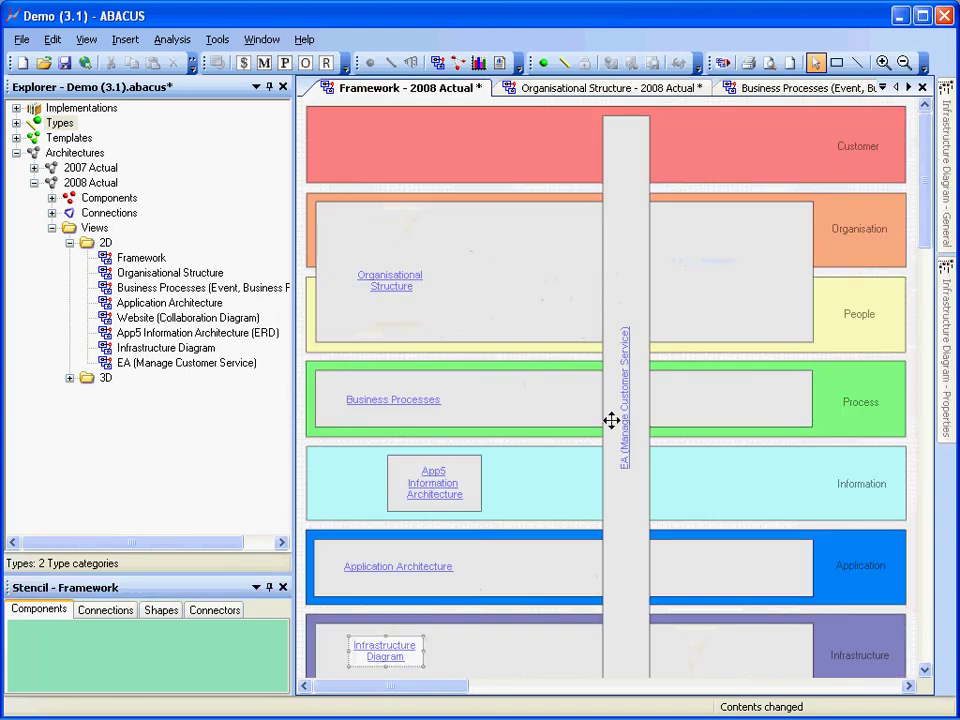
left_click(625, 380)
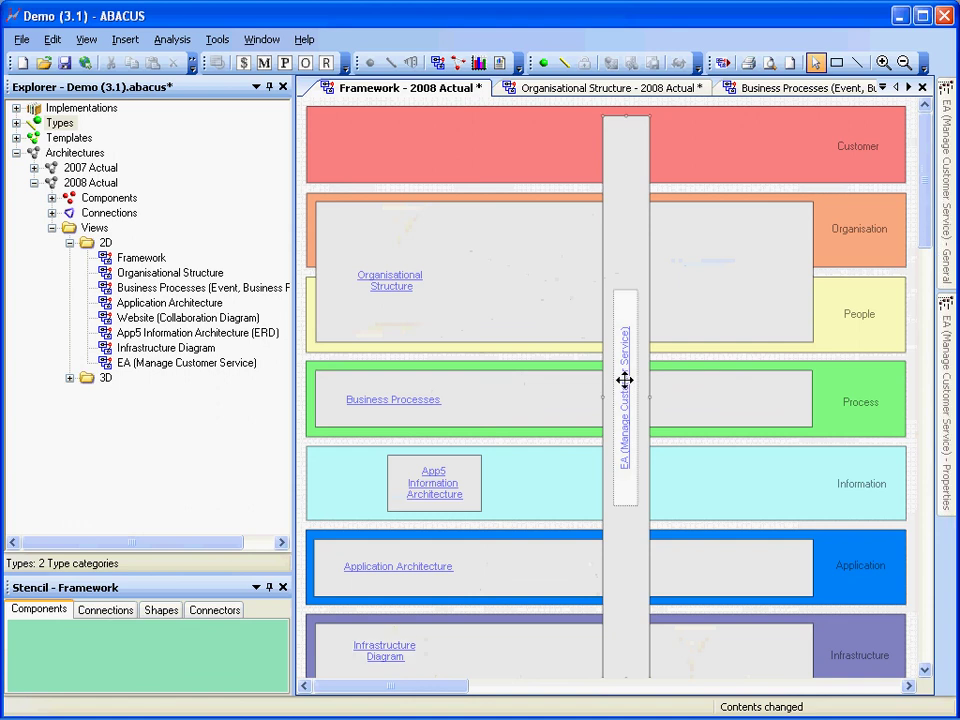
Step: Open the EA (Manage Customer Service) - 2008 Actual diagram and highlight several boxes' connections
left_click(625, 380)
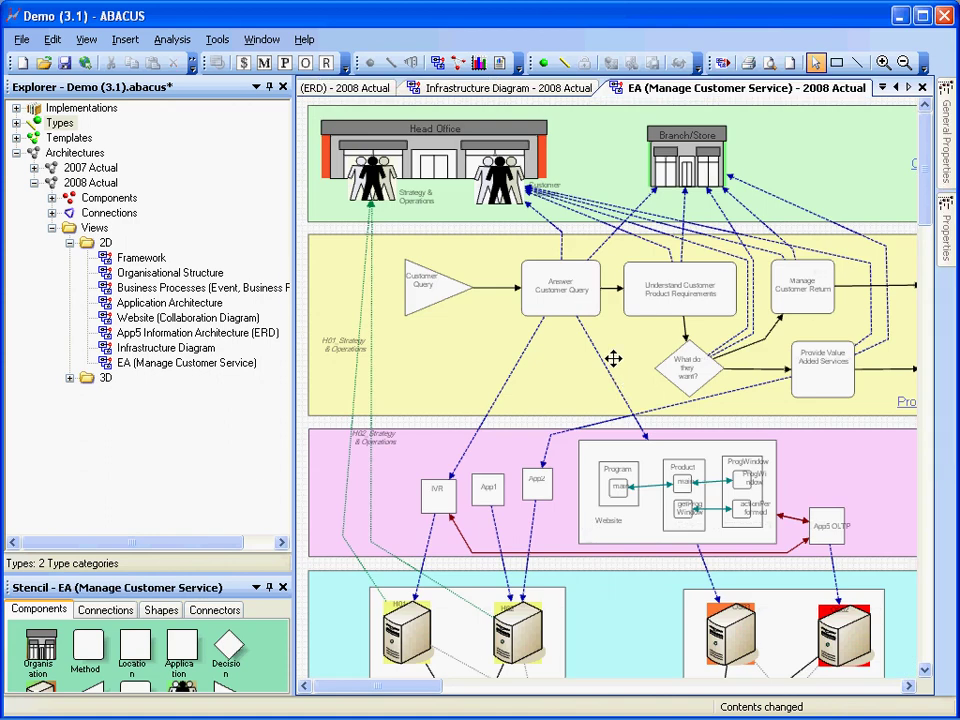
mouse_move(553, 300)
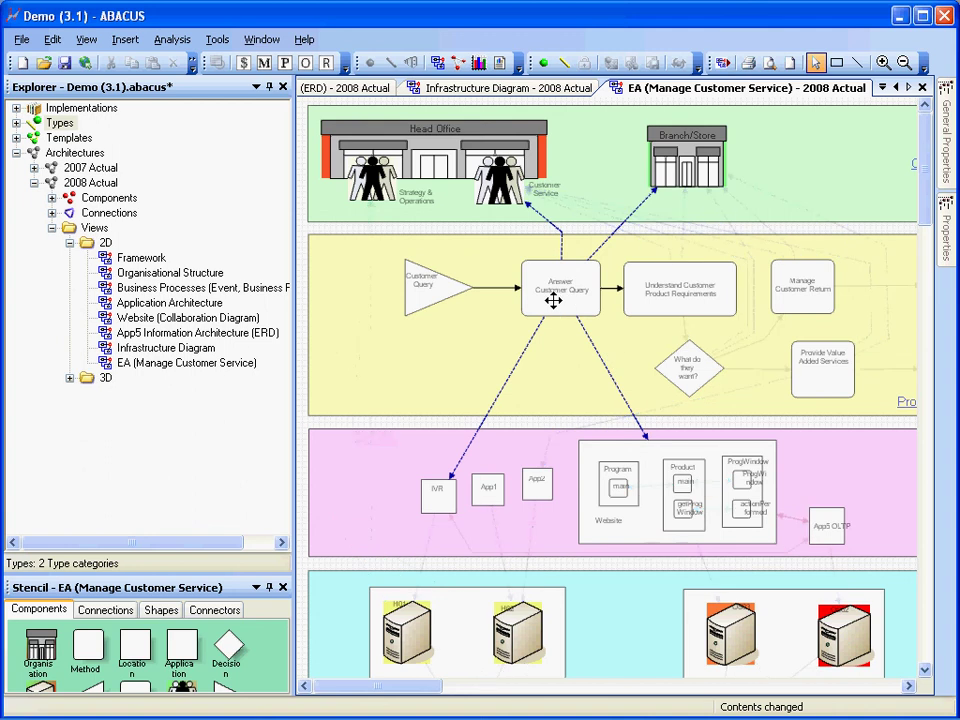
mouse_move(440, 502)
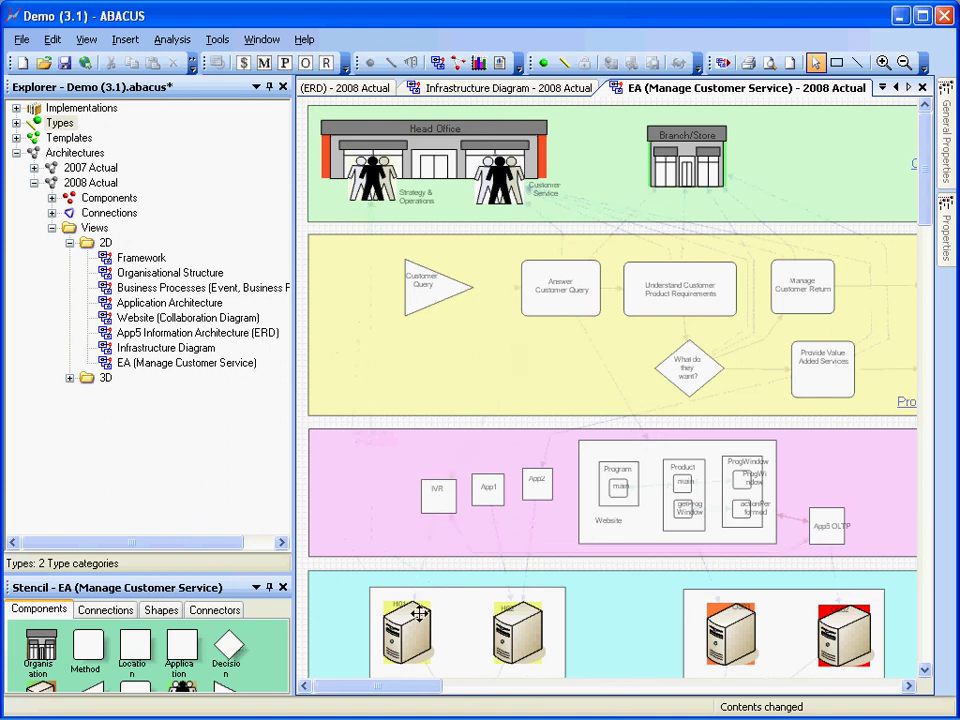
mouse_move(410, 615)
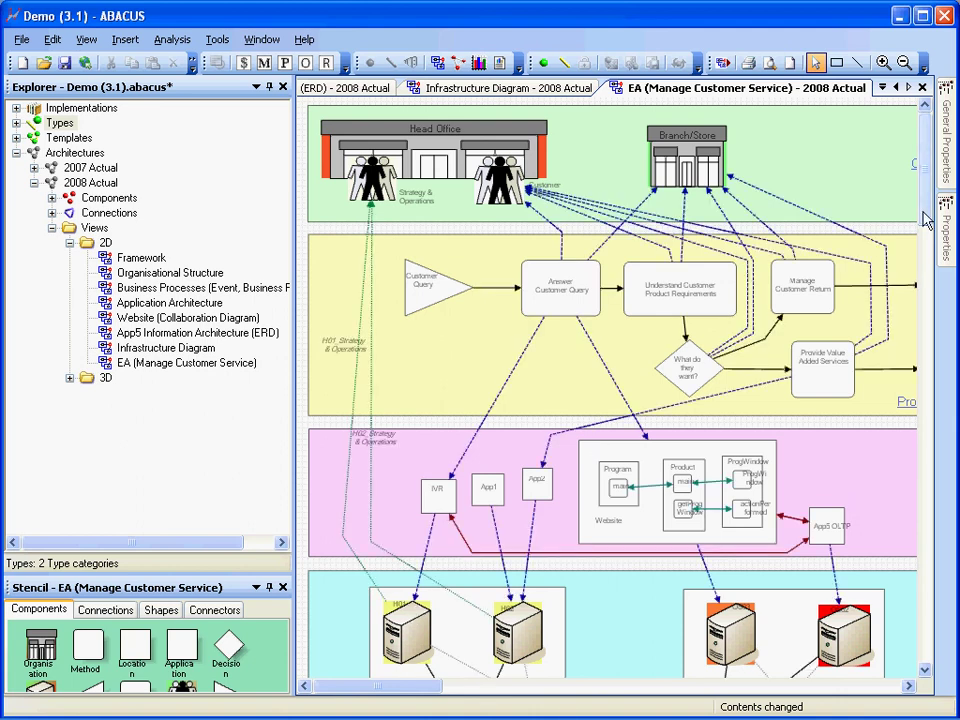
scroll(925, 225, "down", 1)
left_click_drag(925, 225, 925, 243)
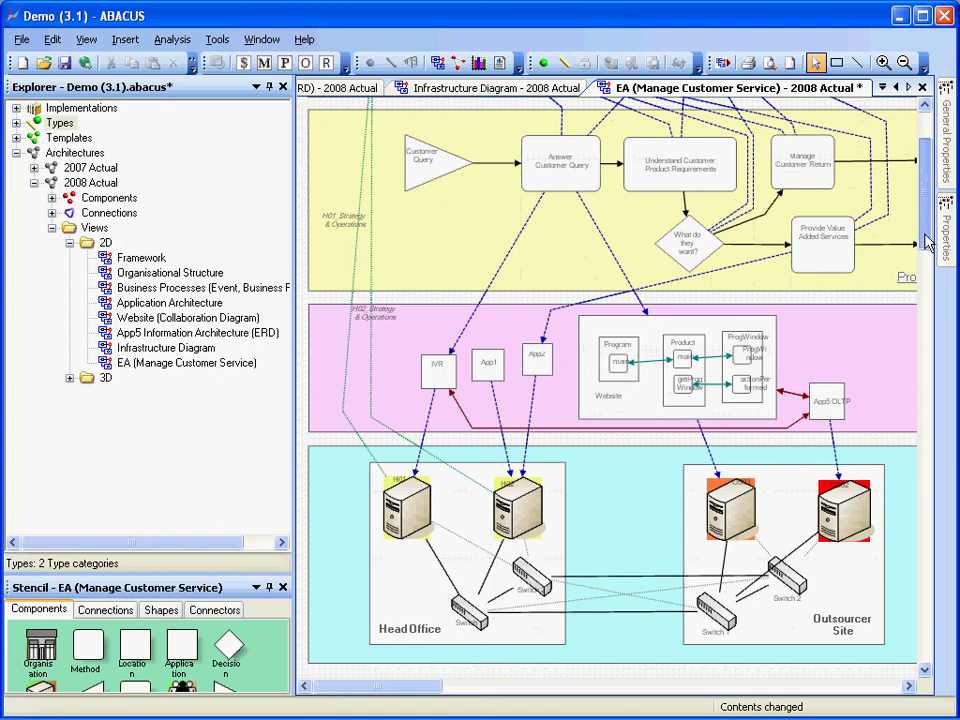
left_click_drag(925, 243, 922, 210)
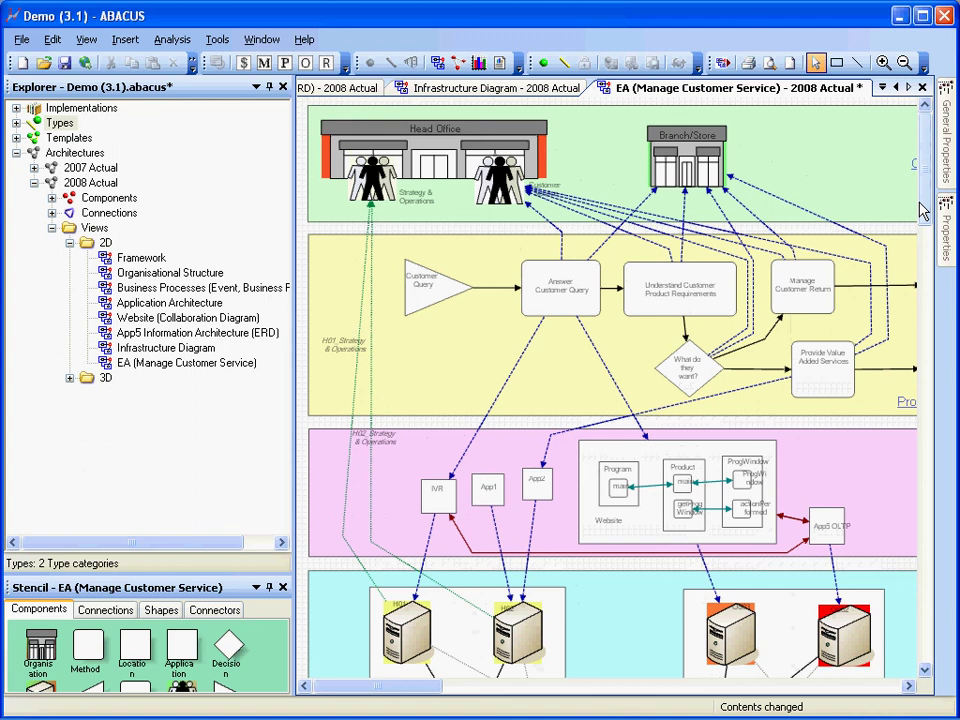